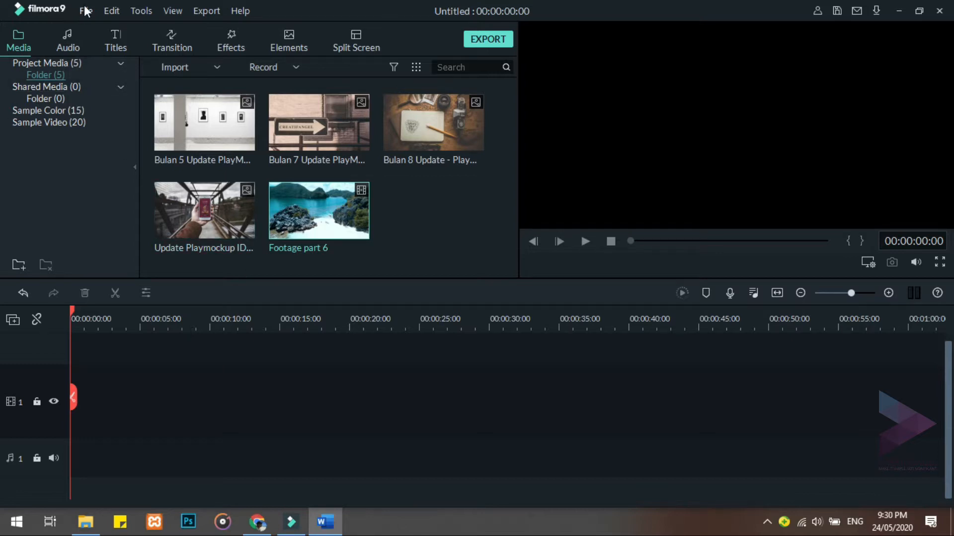
Check the project settings' options and accept 16:9 (Widescreen), 1920 x 1080 (Full HD) and 25 fps
{"action": "left_click", "coordinate": [85, 10]}
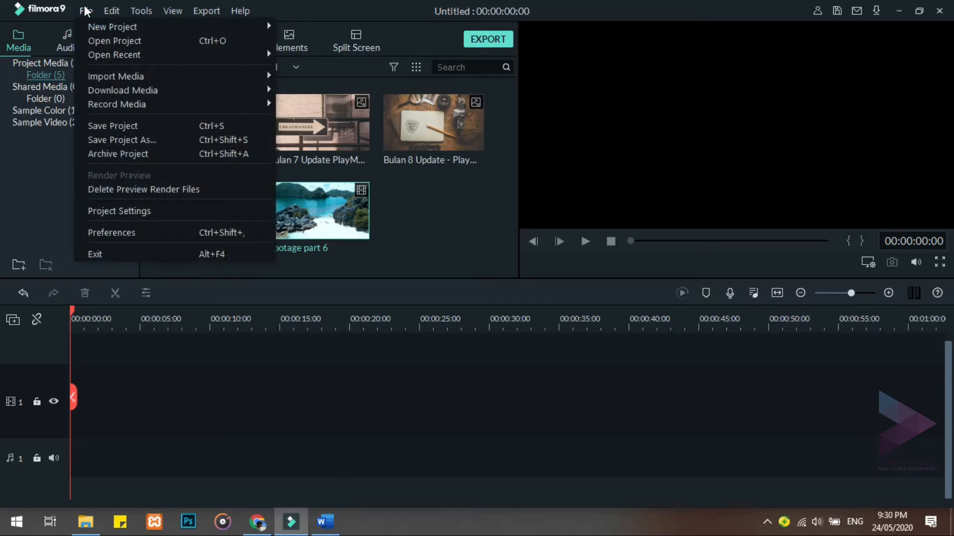
{"action": "left_click", "coordinate": [117, 210]}
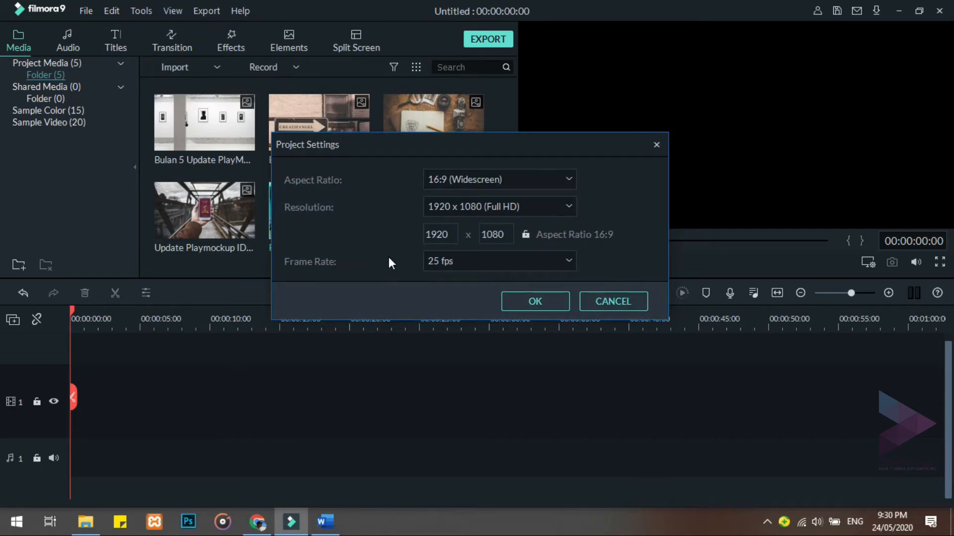
{"action": "left_click", "coordinate": [569, 177]}
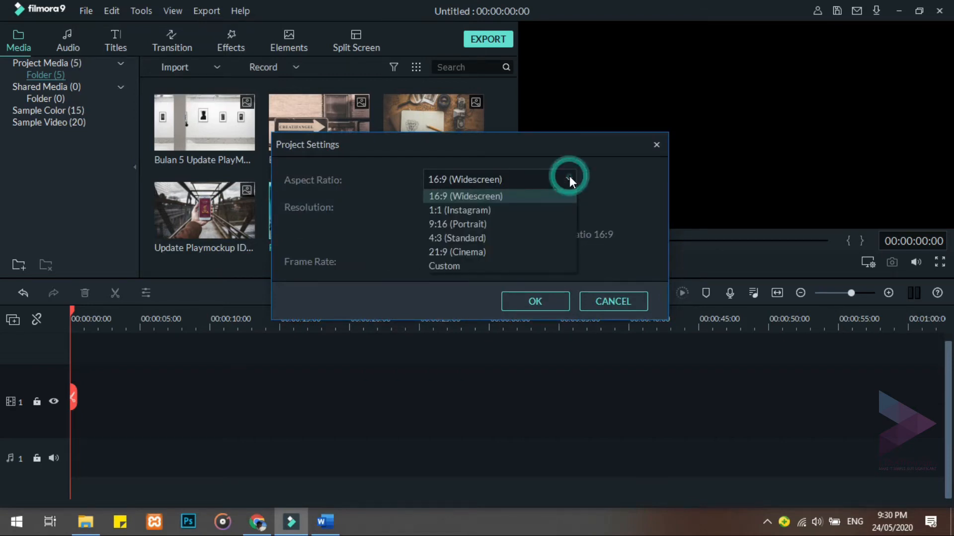
{"action": "left_click", "coordinate": [569, 184]}
{"action": "left_click", "coordinate": [568, 208]}
{"action": "left_click", "coordinate": [568, 210]}
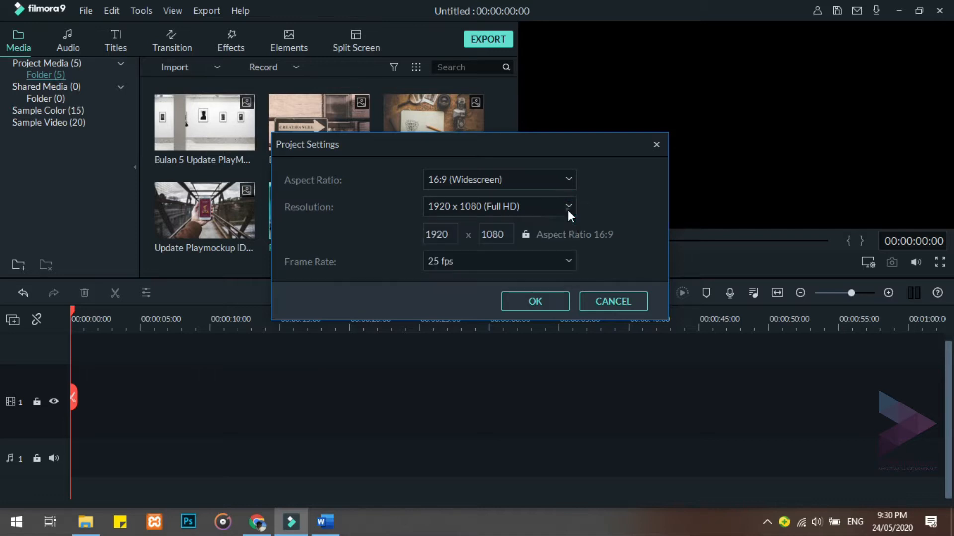
{"action": "left_click", "coordinate": [568, 254]}
{"action": "left_click", "coordinate": [568, 255]}
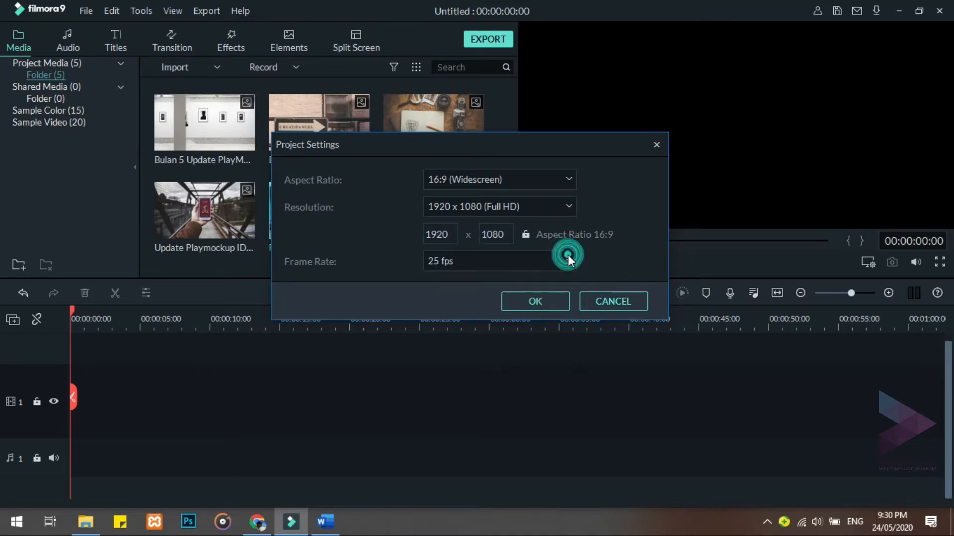
{"action": "left_click", "coordinate": [561, 301]}
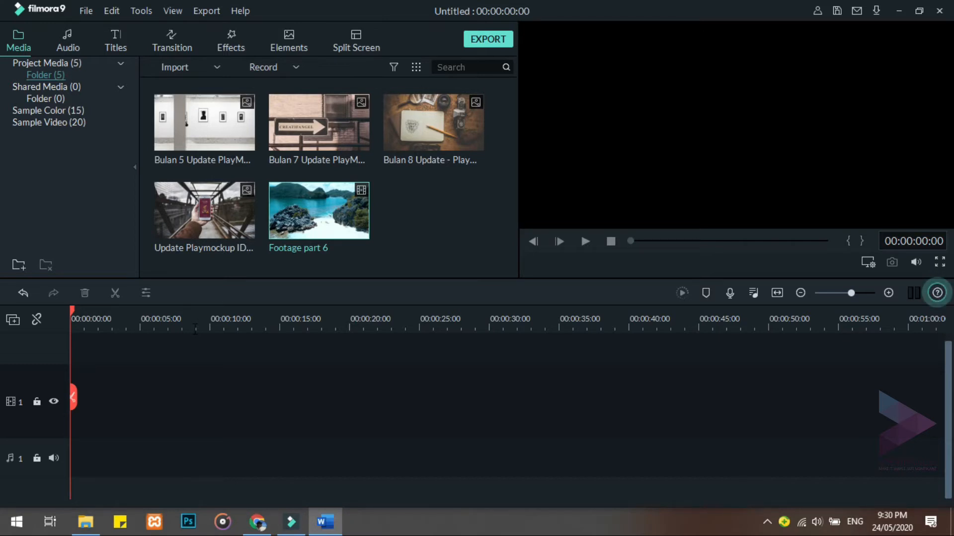
Place the Bulan 5 image on video track 1 and the Green sample color on the track above it
{"action": "left_click_drag", "start_coordinate": [222, 131], "coordinate": [73, 371]}
{"action": "left_click", "coordinate": [49, 108]}
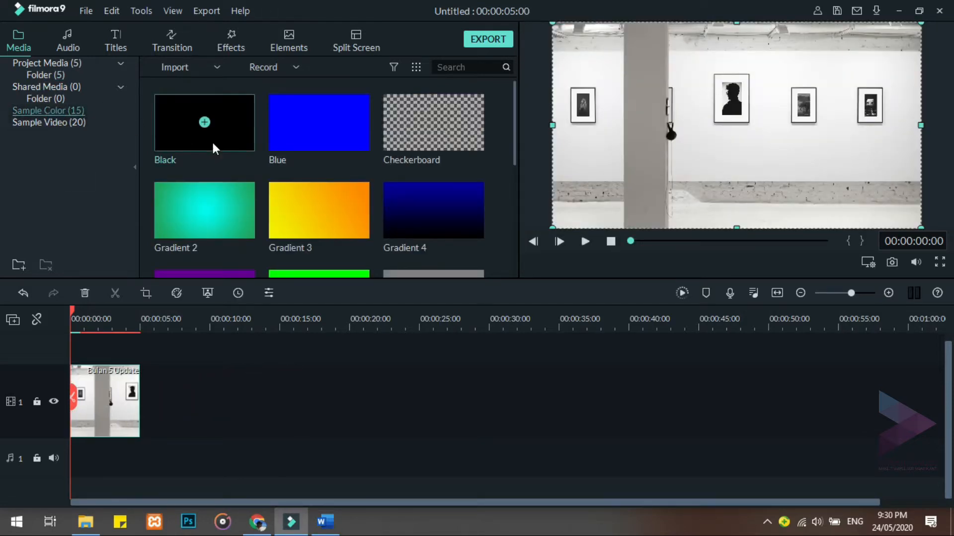
{"action": "scroll", "coordinate": [371, 204], "scroll_direction": "down", "scroll_amount": 5}
{"action": "scroll", "coordinate": [371, 203], "scroll_direction": "up", "scroll_amount": 5}
{"action": "scroll", "coordinate": [371, 203], "scroll_direction": "down", "scroll_amount": 3}
{"action": "mouse_move", "coordinate": [329, 102]}
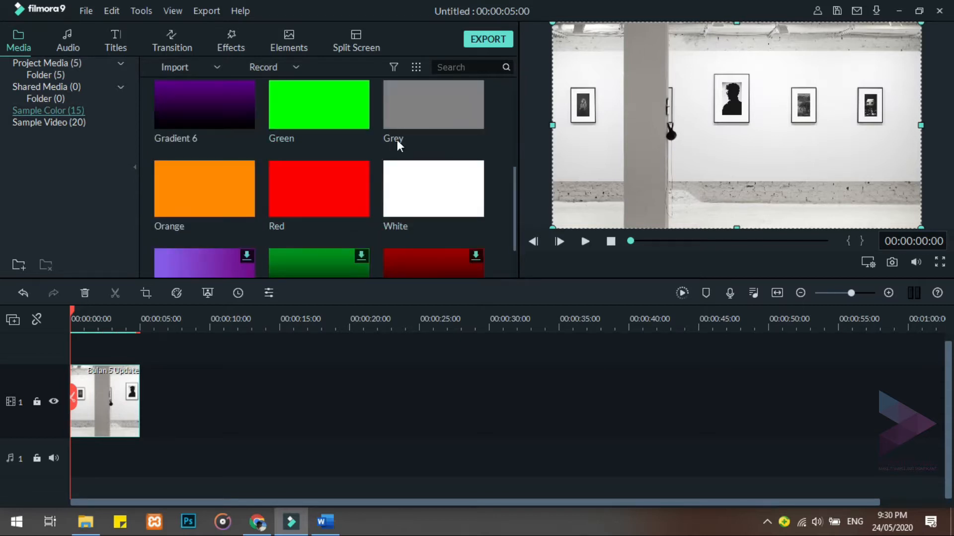
{"action": "left_click_drag", "start_coordinate": [342, 92], "coordinate": [59, 343]}
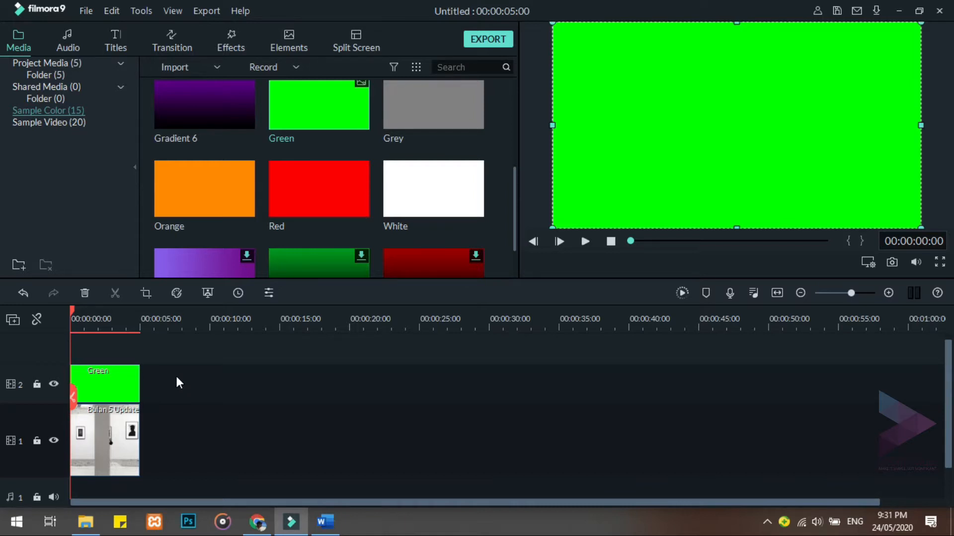
Shrink the green clip to cover the silhouette picture in the large wall frame and take a snapshot of the result
{"action": "left_click", "coordinate": [618, 150]}
{"action": "mouse_move", "coordinate": [914, 34]}
{"action": "left_mouse_down"}
{"action": "mouse_move", "coordinate": [777, 155]}
{"action": "mouse_move", "coordinate": [713, 185]}
{"action": "mouse_move", "coordinate": [556, 230]}
{"action": "mouse_move", "coordinate": [580, 232]}
{"action": "mouse_move", "coordinate": [667, 140]}
{"action": "mouse_move", "coordinate": [686, 141]}
{"action": "mouse_move", "coordinate": [723, 94]}
{"action": "mouse_move", "coordinate": [716, 99]}
{"action": "mouse_move", "coordinate": [760, 100]}
{"action": "mouse_move", "coordinate": [747, 103]}
{"action": "left_mouse_up"}
{"action": "left_click", "coordinate": [748, 163]}
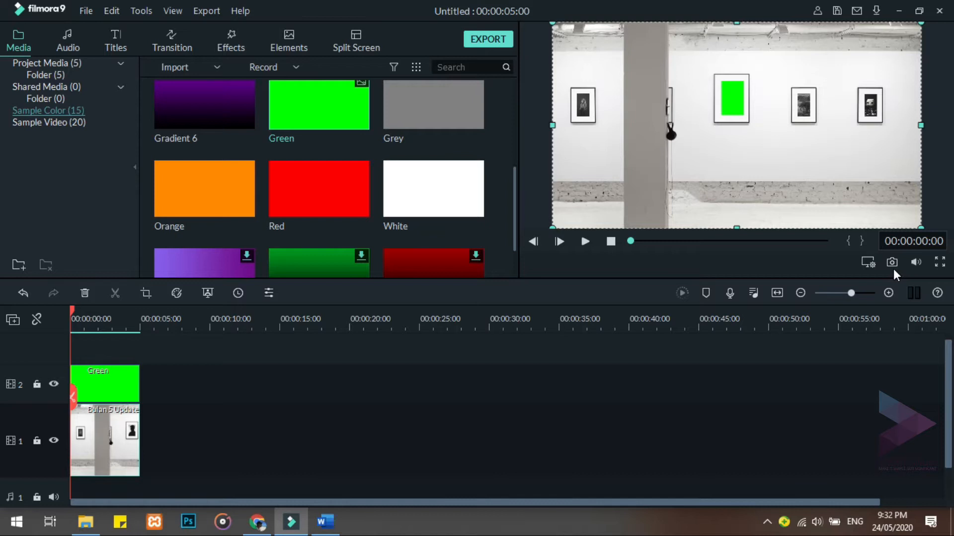
{"action": "left_click", "coordinate": [893, 261]}
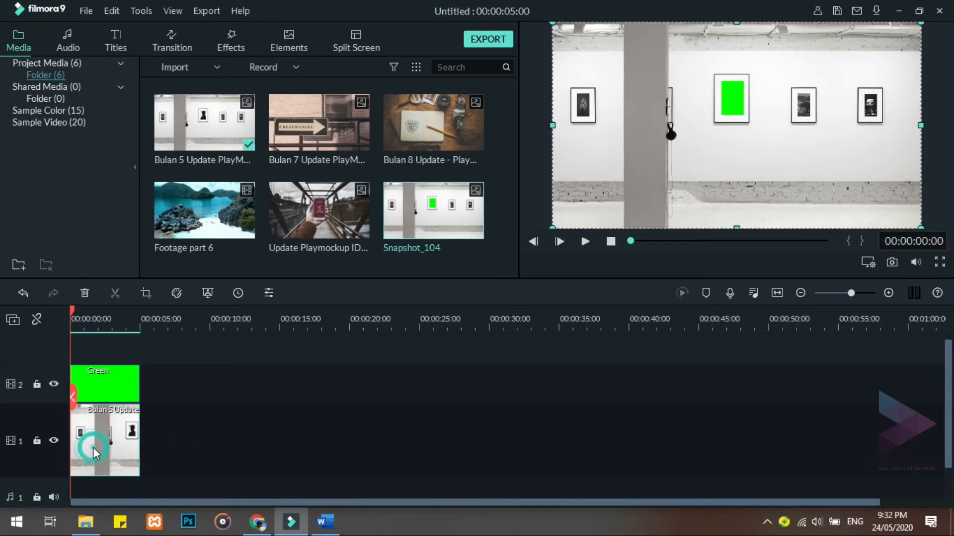
Delete the Bulan 5 image and the Green clip from the timeline
{"action": "key", "text": "Delete"}
{"action": "left_click", "coordinate": [109, 379]}
{"action": "key", "text": "Delete"}
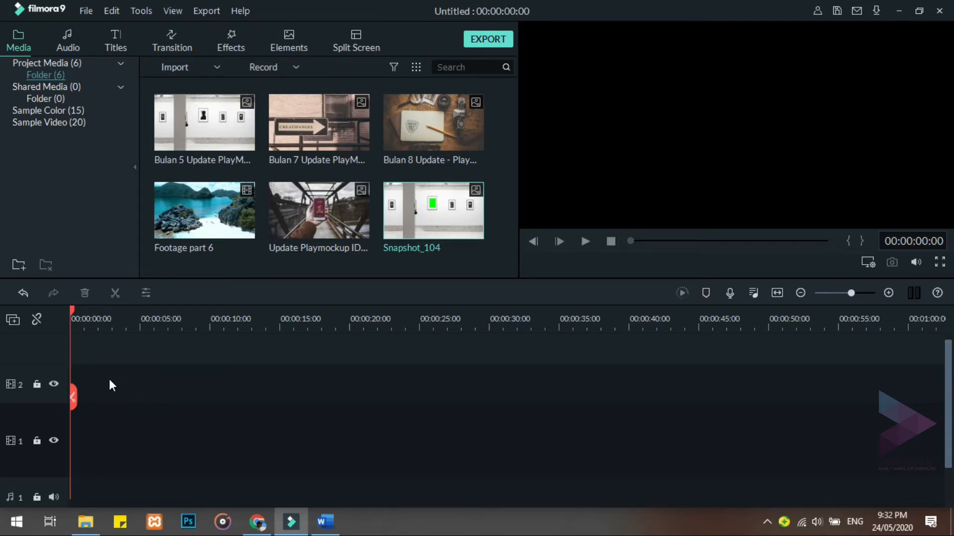
Place the Bulan 8 image on video track 1 and the Credit 2 title at the start of the track above
{"action": "left_click", "coordinate": [414, 125]}
{"action": "double_click", "coordinate": [415, 126]}
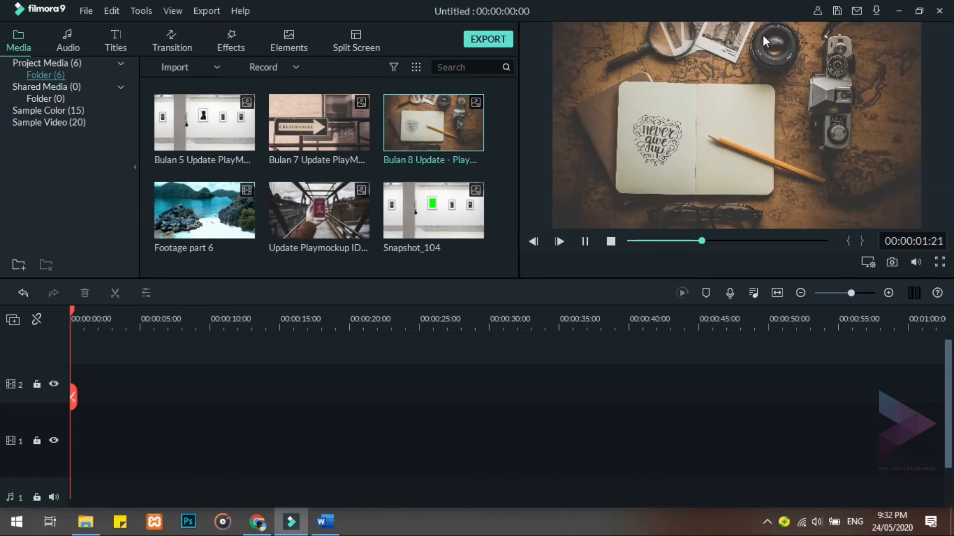
{"action": "left_click_drag", "start_coordinate": [462, 124], "coordinate": [174, 437]}
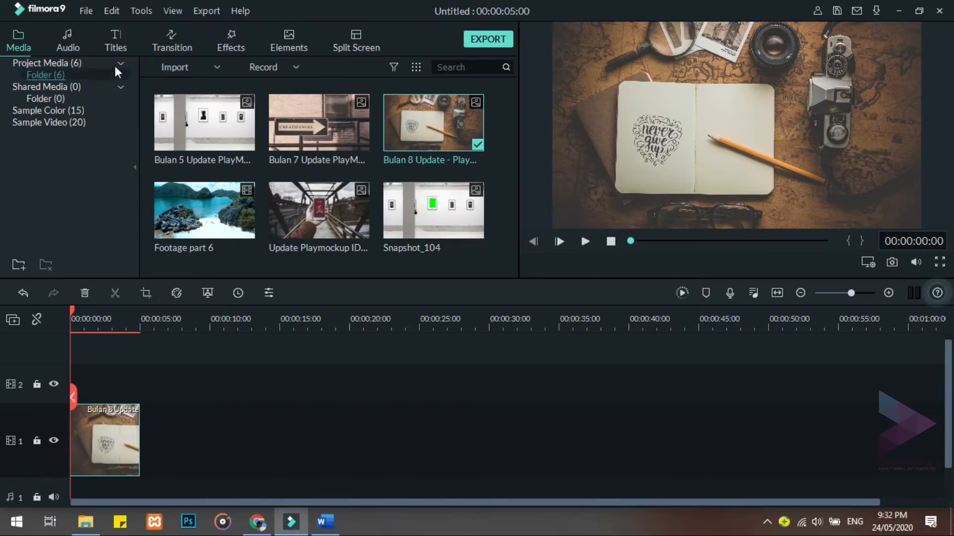
{"action": "left_click", "coordinate": [117, 31]}
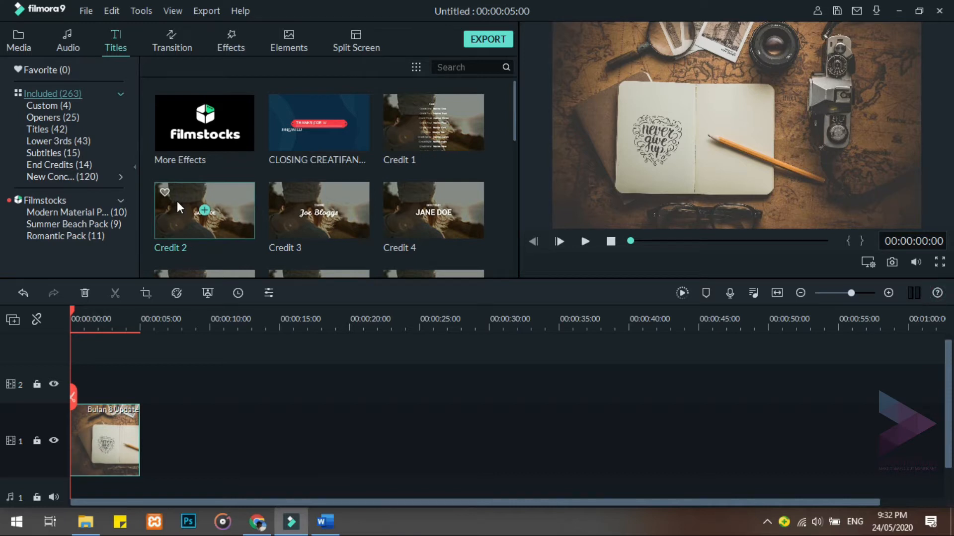
{"action": "left_click_drag", "start_coordinate": [177, 201], "coordinate": [61, 383]}
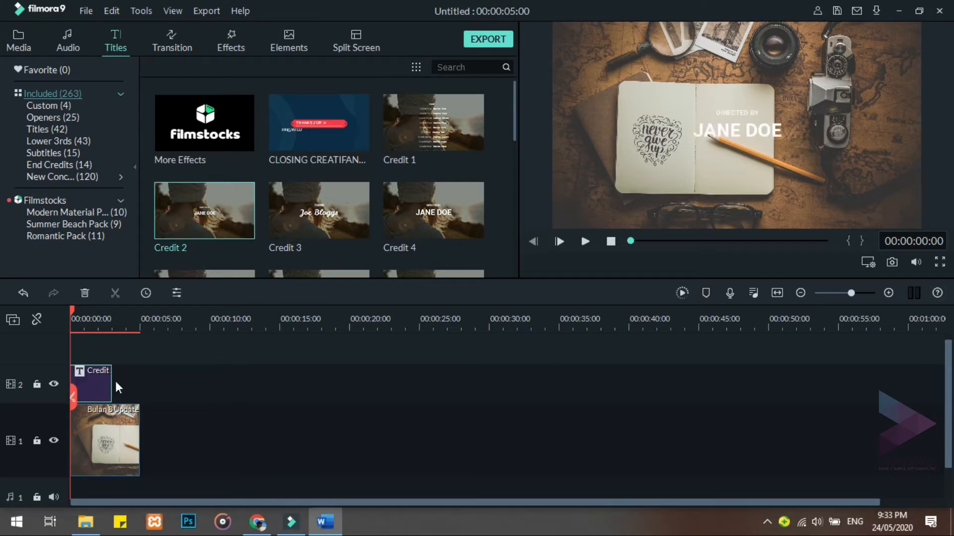
Open the Credit 2 title in the advanced text editor and erase all of its default text
{"action": "left_click", "coordinate": [90, 382]}
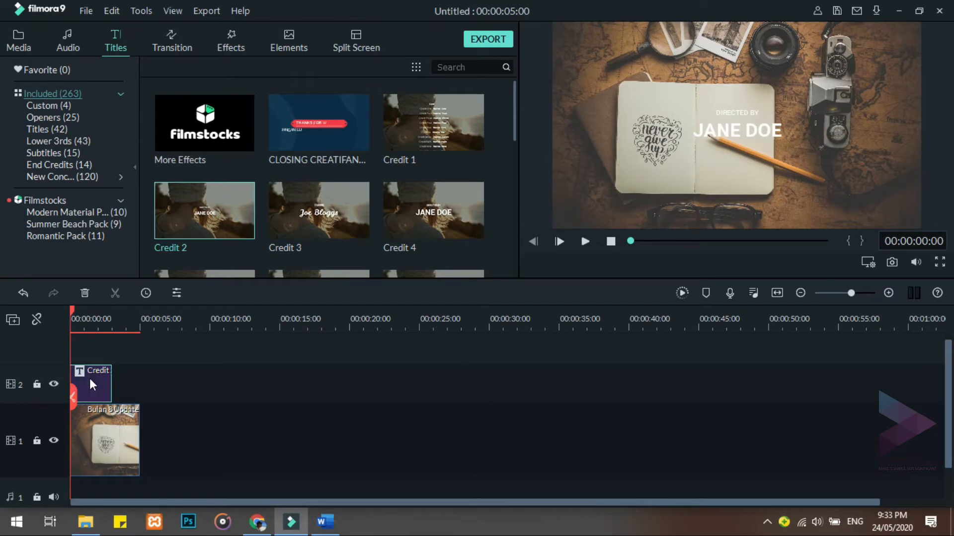
{"action": "double_click", "coordinate": [91, 382]}
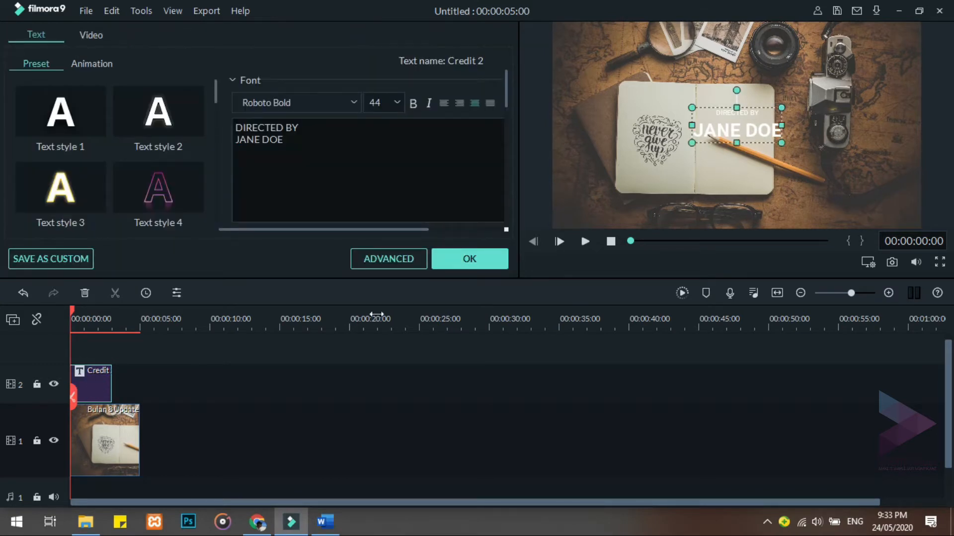
{"action": "left_click", "coordinate": [391, 259]}
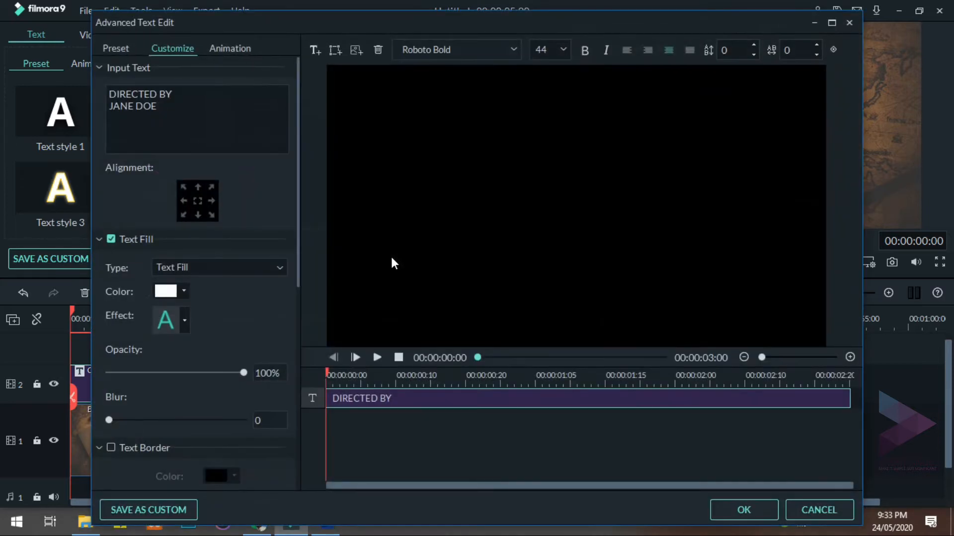
{"action": "left_click", "coordinate": [190, 117]}
{"action": "key", "text": "BackSpace"}
{"action": "key", "text": "BackSpace"}
{"action": "key", "text": "BackSpace"}
{"action": "key", "text": "BackSpace"}
{"action": "key", "text": "BackSpace"}
{"action": "key", "text": "BackSpace"}
{"action": "key", "text": "BackSpace"}
{"action": "key", "text": "BackSpace"}
{"action": "key", "text": "BackSpace"}
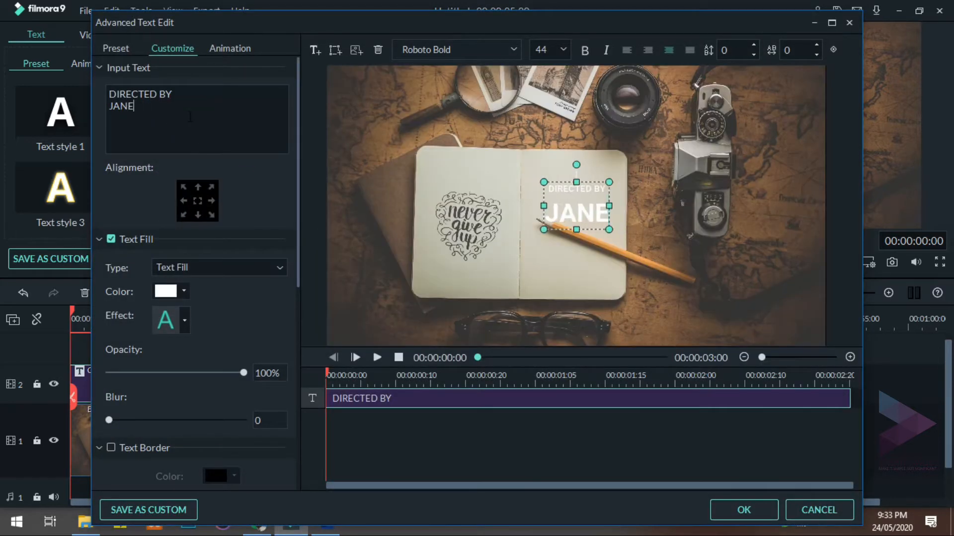
{"action": "key", "text": "BackSpace"}
{"action": "key", "text": "BackSpace"}
{"action": "key", "text": "BackSpace"}
{"action": "key", "text": "BackSpace"}
{"action": "key", "text": "BackSpace"}
{"action": "key", "text": "BackSpace"}
{"action": "key", "text": "BackSpace"}
{"action": "key", "text": "BackSpace"}
{"action": "key", "text": "BackSpace"}
{"action": "key", "text": "BackSpace"}
{"action": "key", "text": "BackSpace"}
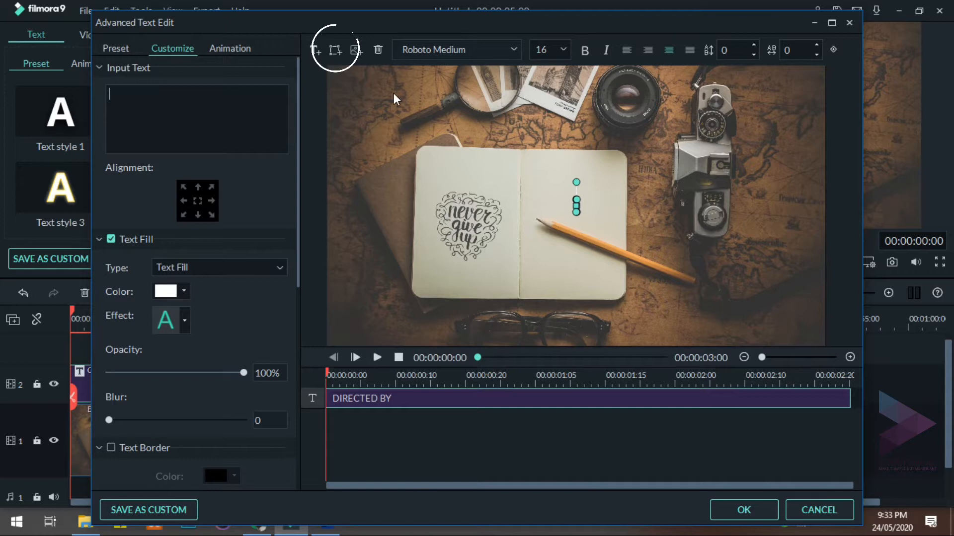
Add a circle shape to the title and erase its placeholder text
{"action": "left_click", "coordinate": [336, 51]}
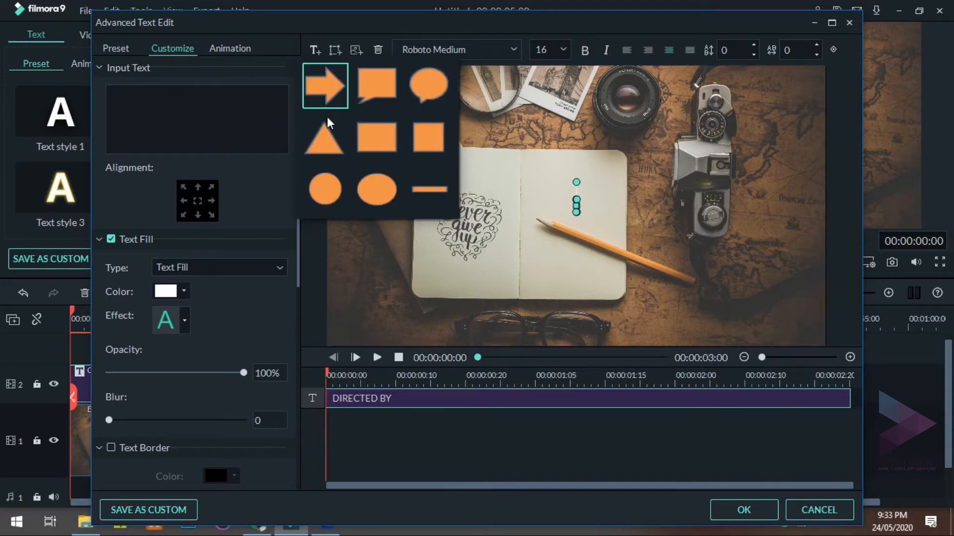
{"action": "left_click", "coordinate": [328, 189]}
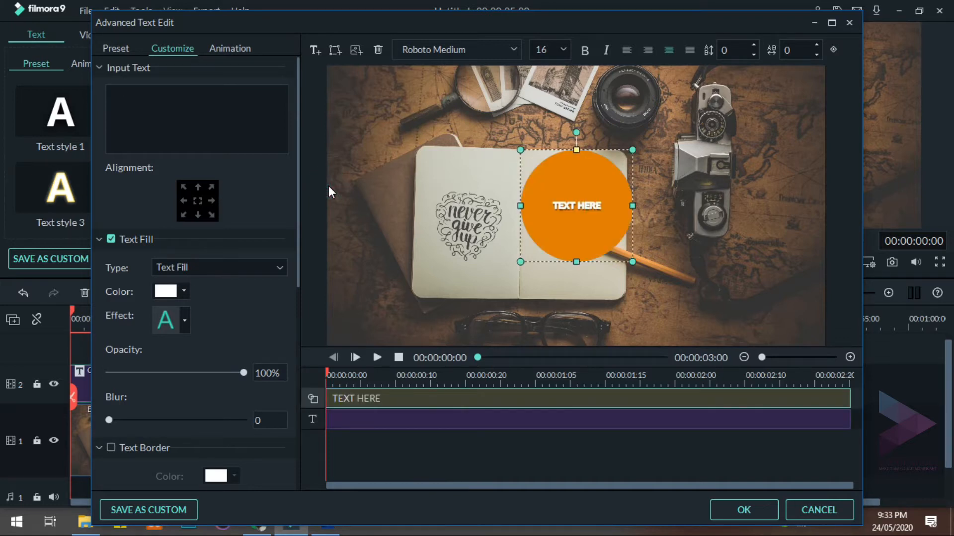
{"action": "left_click", "coordinate": [606, 208]}
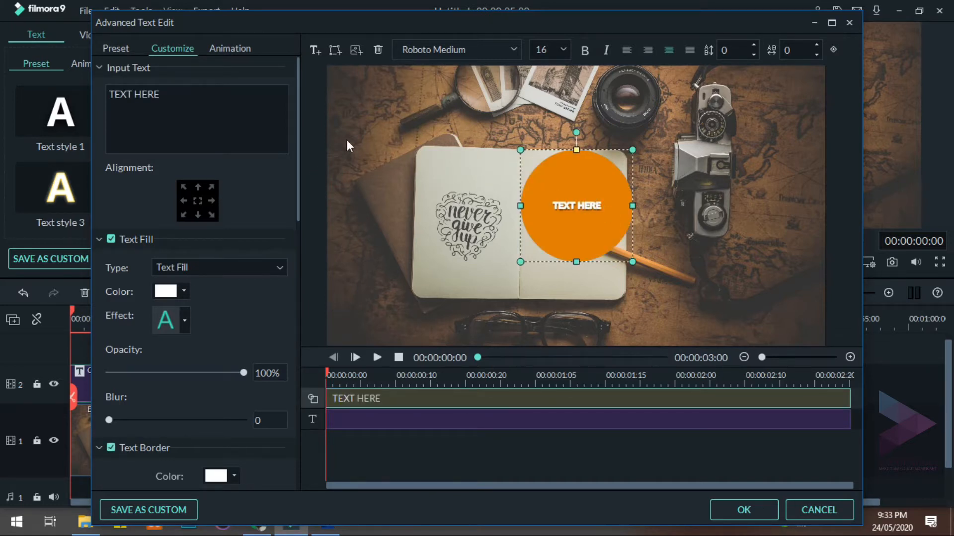
{"action": "left_click", "coordinate": [184, 93]}
{"action": "key", "text": "BackSpace"}
{"action": "key", "text": "BackSpace"}
{"action": "key", "text": "BackSpace"}
{"action": "key", "text": "BackSpace"}
{"action": "key", "text": "BackSpace"}
{"action": "key", "text": "BackSpace"}
{"action": "key", "text": "BackSpace"}
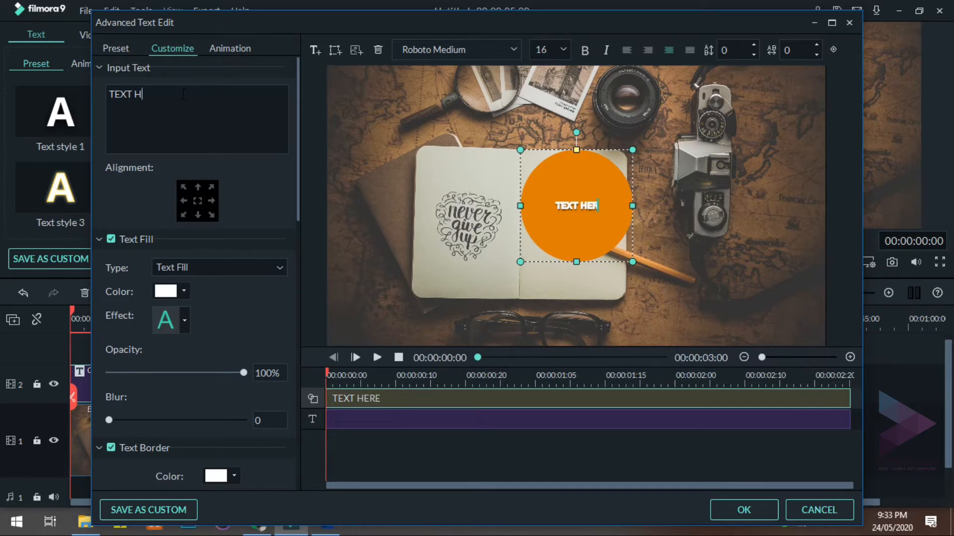
{"action": "key", "text": "BackSpace"}
{"action": "key", "text": "BackSpace"}
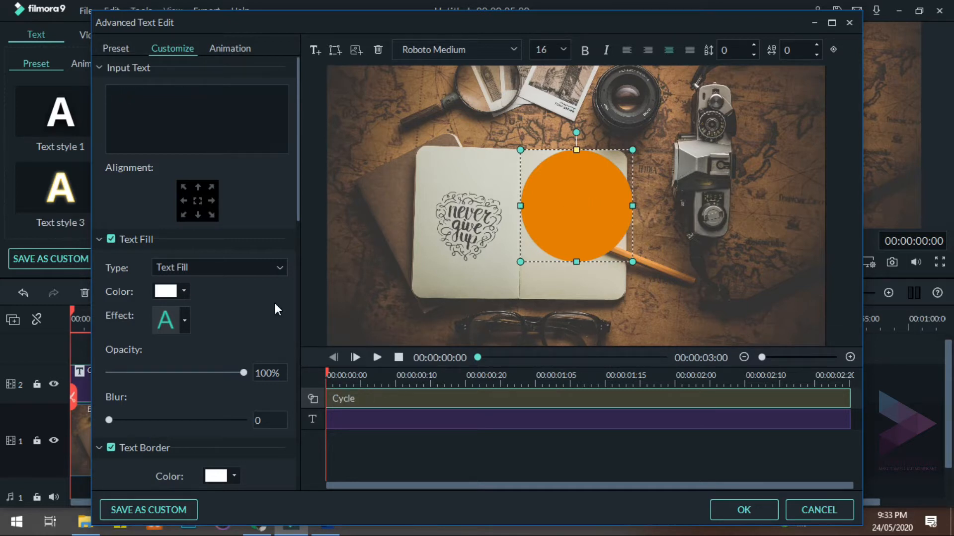
Set the circle's shape fill color to green
{"action": "scroll", "coordinate": [276, 304], "scroll_direction": "down", "scroll_amount": 1}
{"action": "scroll", "coordinate": [275, 309], "scroll_direction": "down", "scroll_amount": 2}
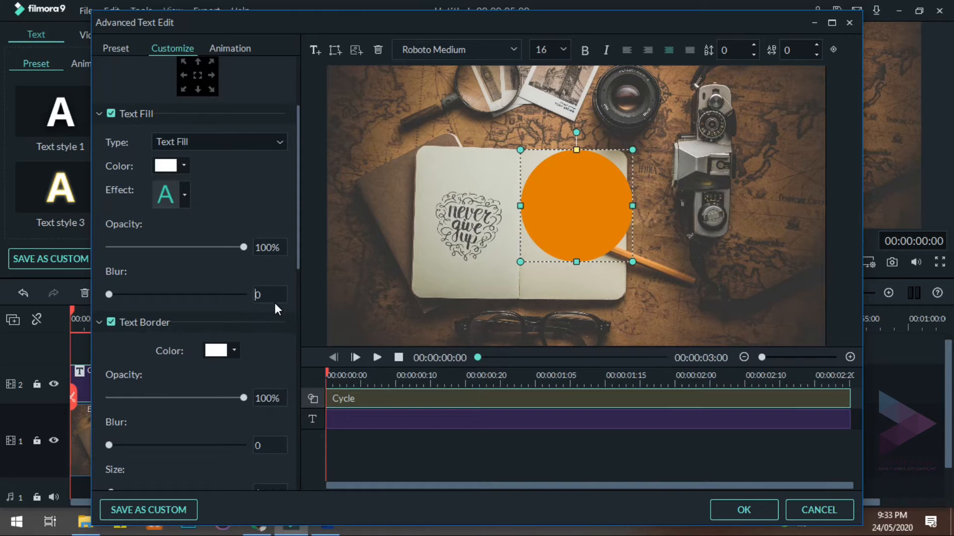
{"action": "left_click_drag", "start_coordinate": [297, 200], "coordinate": [287, 393]}
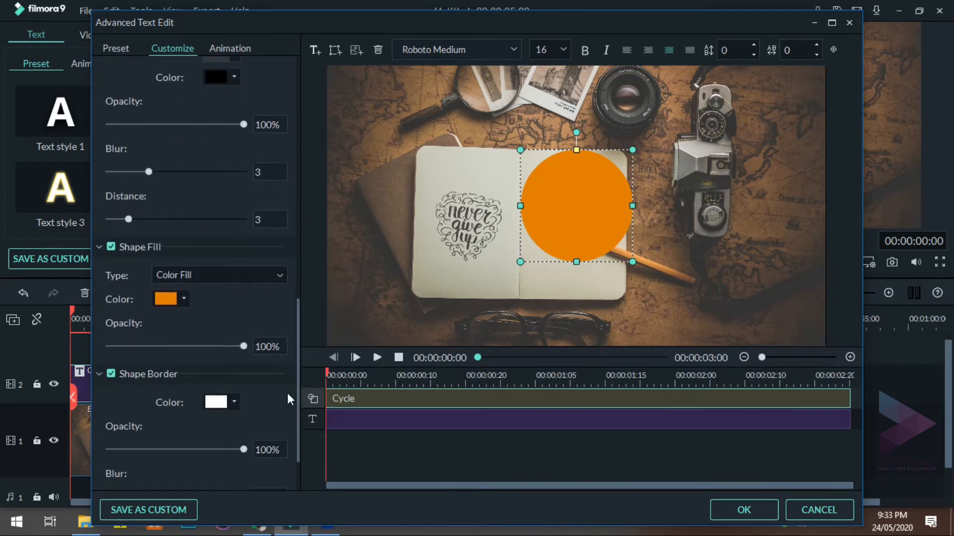
{"action": "left_click", "coordinate": [183, 298]}
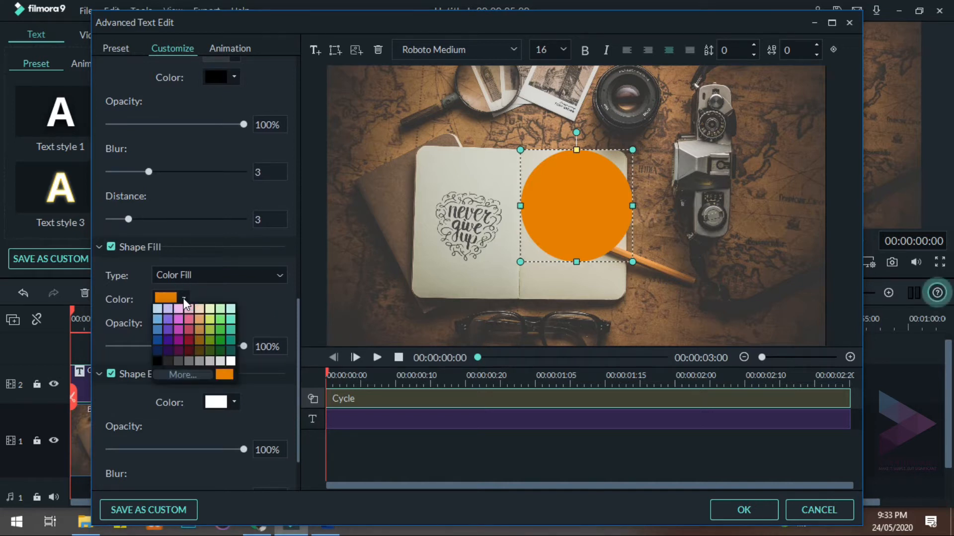
{"action": "left_click", "coordinate": [220, 340]}
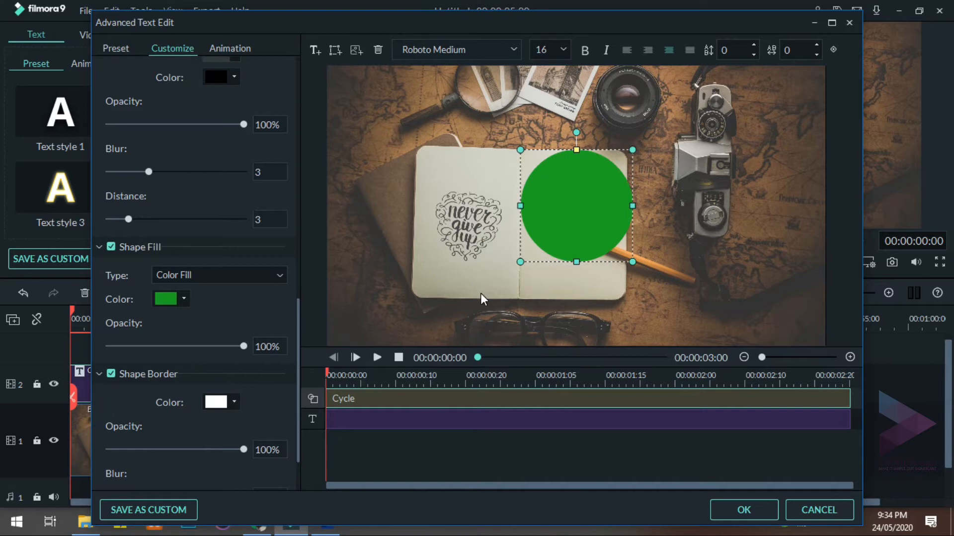
Shrink the green circle, fit it over the glass of the camera lens above the notebook, and apply the title edits
{"action": "left_click", "coordinate": [577, 207]}
{"action": "left_click_drag", "start_coordinate": [525, 261], "coordinate": [642, 86]}
{"action": "left_click", "coordinate": [675, 153]}
{"action": "left_click", "coordinate": [622, 88]}
{"action": "left_click", "coordinate": [637, 124]}
{"action": "left_click", "coordinate": [632, 104]}
{"action": "left_click", "coordinate": [646, 115]}
{"action": "left_click", "coordinate": [636, 106]}
{"action": "left_click", "coordinate": [645, 81]}
{"action": "left_click", "coordinate": [651, 116]}
{"action": "left_click", "coordinate": [725, 506]}
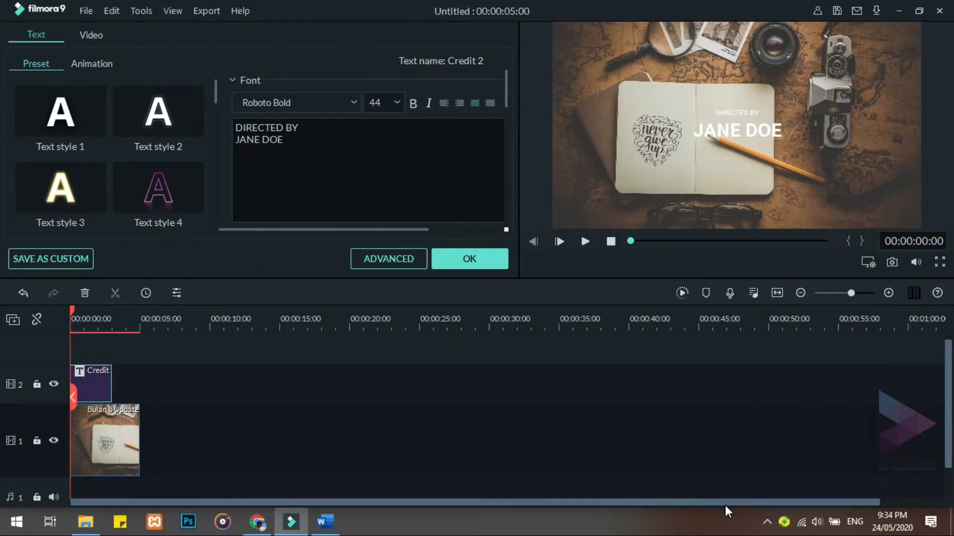
{"action": "left_click", "coordinate": [486, 262]}
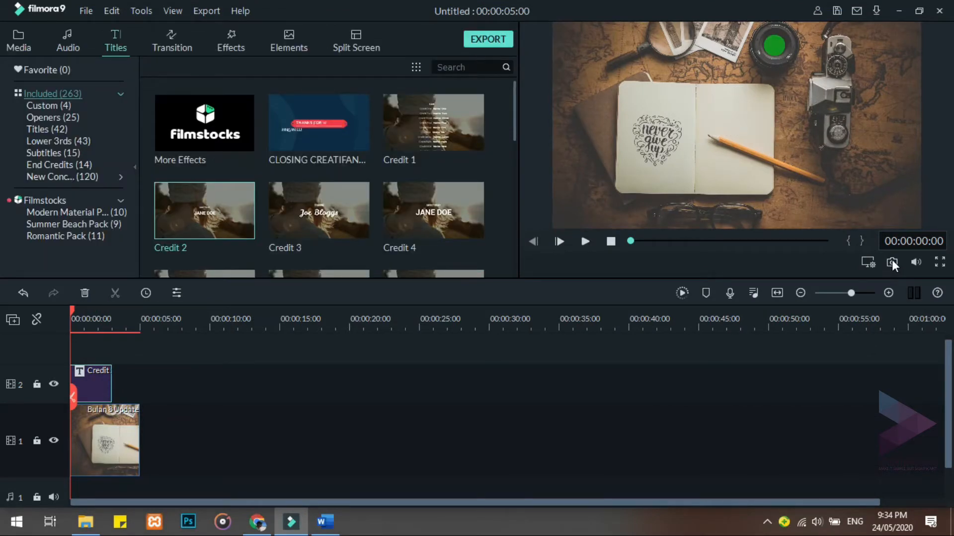
Take a snapshot of the notebook scene with the green lens and delete both clips from the timeline
{"action": "left_click", "coordinate": [892, 261]}
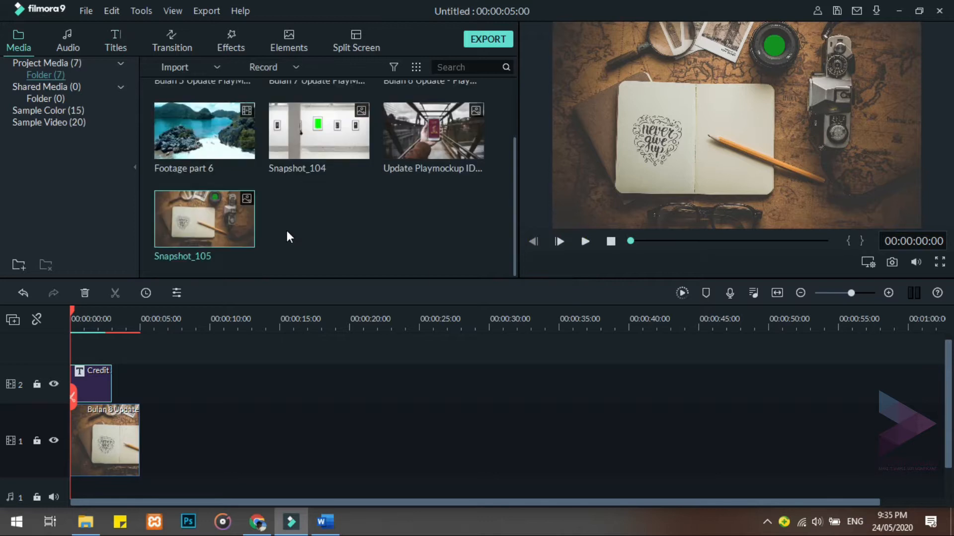
{"action": "left_click", "coordinate": [113, 425]}
{"action": "key", "text": "Delete"}
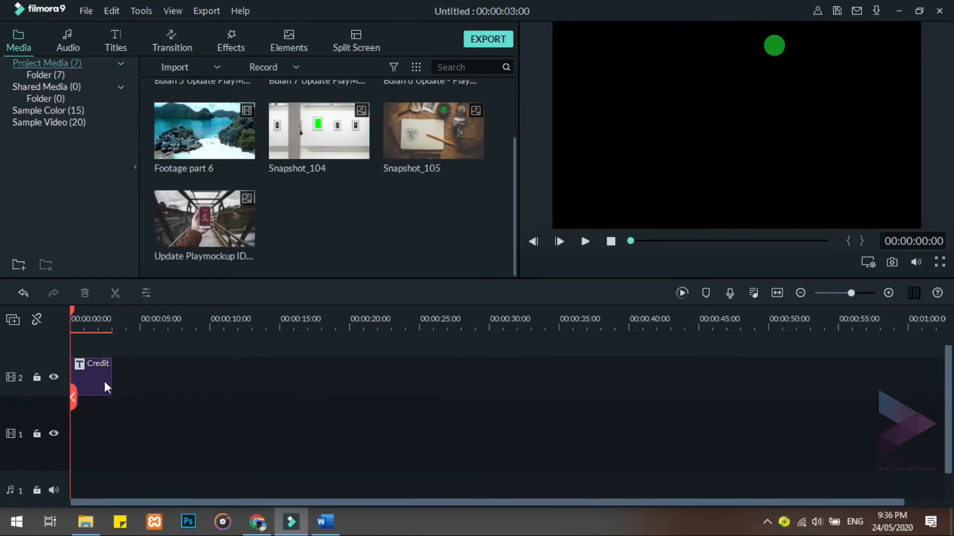
{"action": "key", "text": "Delete"}
Place the Update Playmockup phone image on video track 1 and the Green sample color on the track above it
{"action": "left_click_drag", "start_coordinate": [203, 219], "coordinate": [162, 398]}
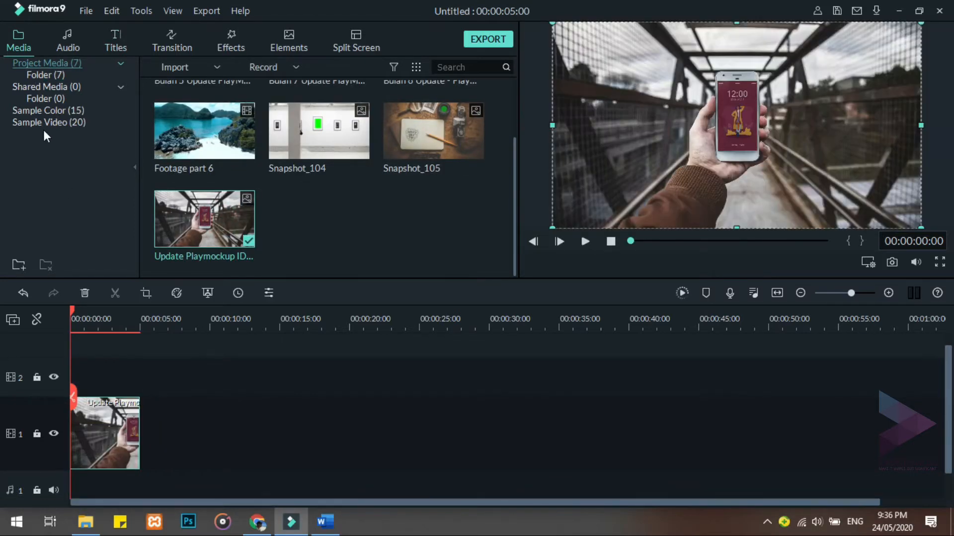
{"action": "left_click", "coordinate": [48, 110]}
{"action": "scroll", "coordinate": [318, 129], "scroll_direction": "down", "scroll_amount": 5}
{"action": "left_click_drag", "start_coordinate": [318, 107], "coordinate": [37, 383]}
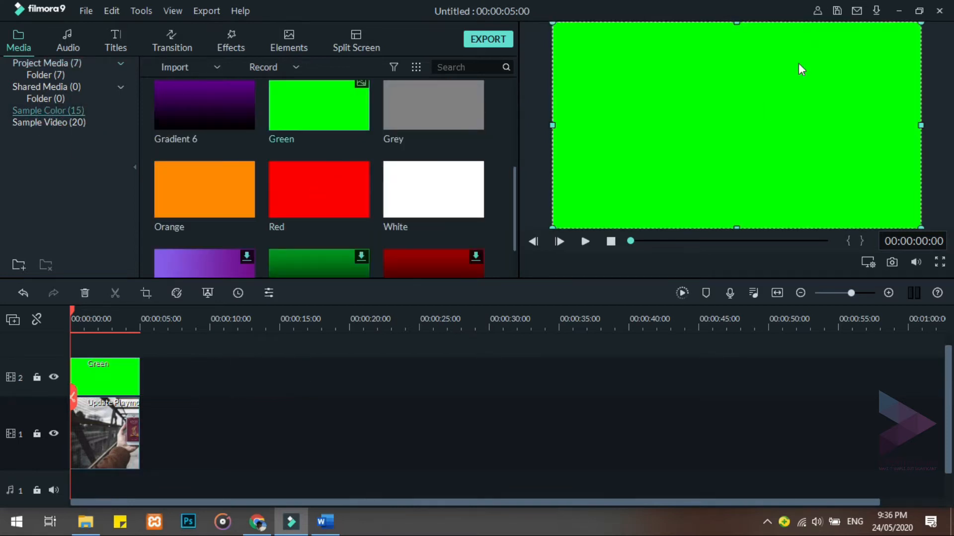
Resize the Green clip in the preview so it exactly covers the screen of the hand-held phone
{"action": "left_click_drag", "start_coordinate": [552, 227], "coordinate": [644, 177]}
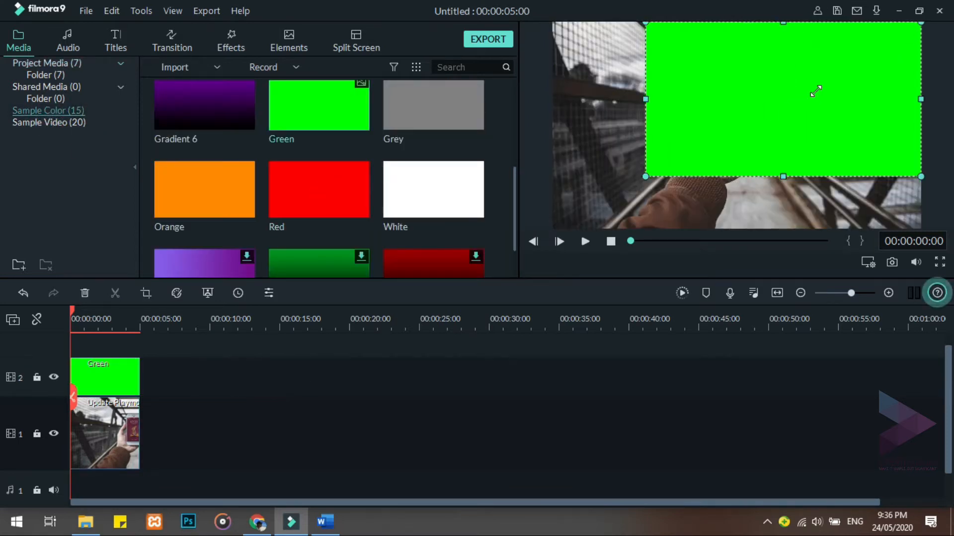
{"action": "left_click_drag", "start_coordinate": [921, 22], "coordinate": [817, 80]}
{"action": "left_click_drag", "start_coordinate": [818, 127], "coordinate": [734, 142]}
{"action": "left_click_drag", "start_coordinate": [696, 130], "coordinate": [744, 132]}
{"action": "left_click_drag", "start_coordinate": [739, 78], "coordinate": [738, 81]}
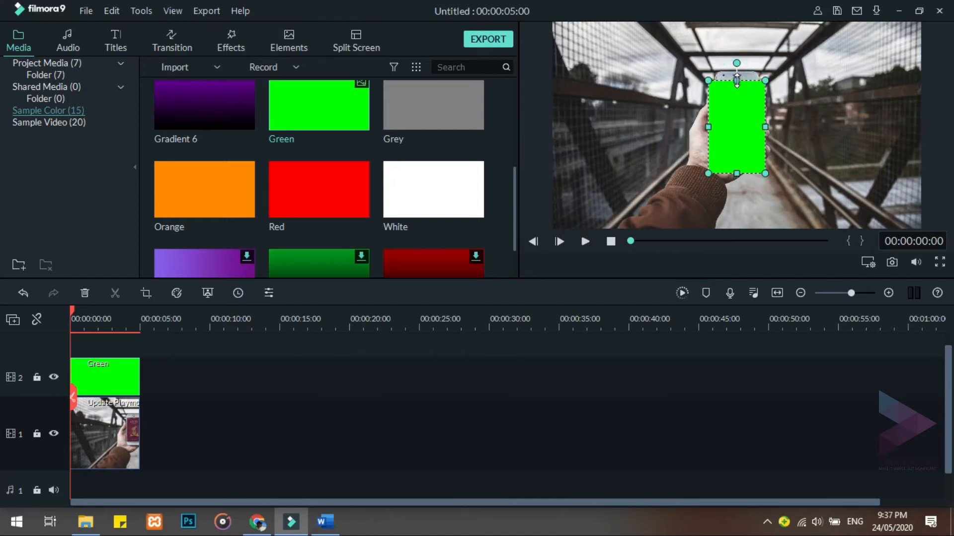
{"action": "left_click_drag", "start_coordinate": [738, 174], "coordinate": [741, 151]}
{"action": "left_click_drag", "start_coordinate": [708, 114], "coordinate": [759, 120]}
{"action": "left_click", "coordinate": [841, 171]}
{"action": "left_click", "coordinate": [744, 122]}
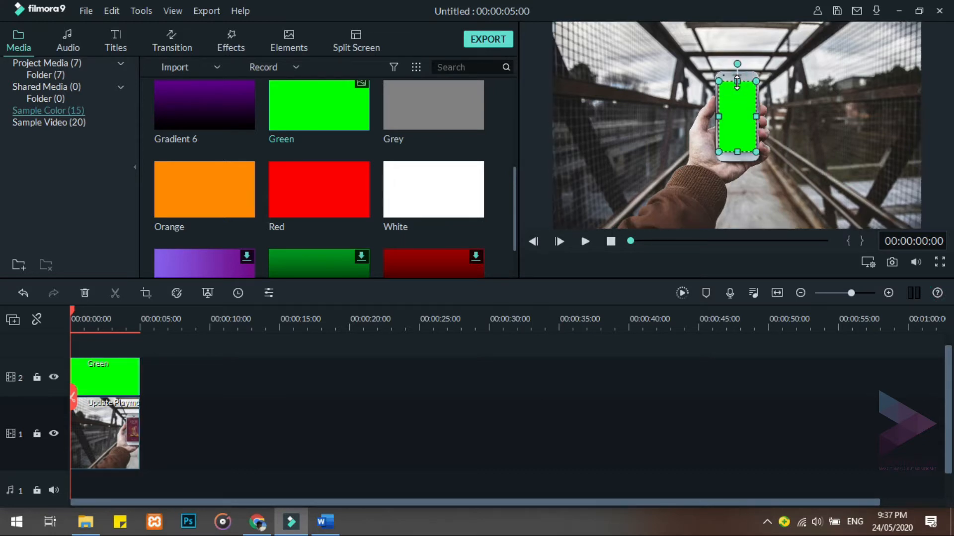
{"action": "left_click", "coordinate": [827, 168]}
{"action": "left_click", "coordinate": [736, 148]}
{"action": "left_click", "coordinate": [783, 158]}
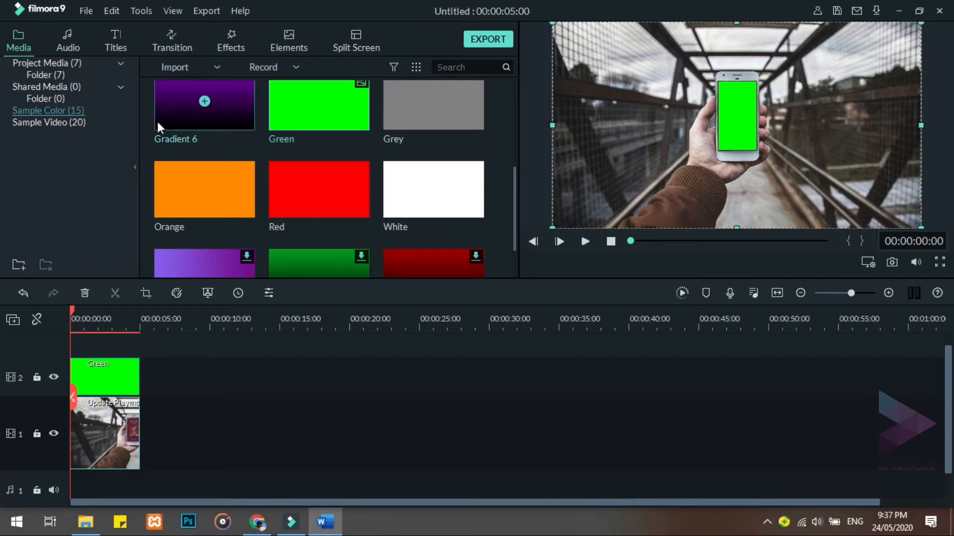
Take a snapshot of the phone scene with the green screen and delete both clips from the timeline
{"action": "left_click", "coordinate": [58, 63]}
{"action": "left_click", "coordinate": [892, 261]}
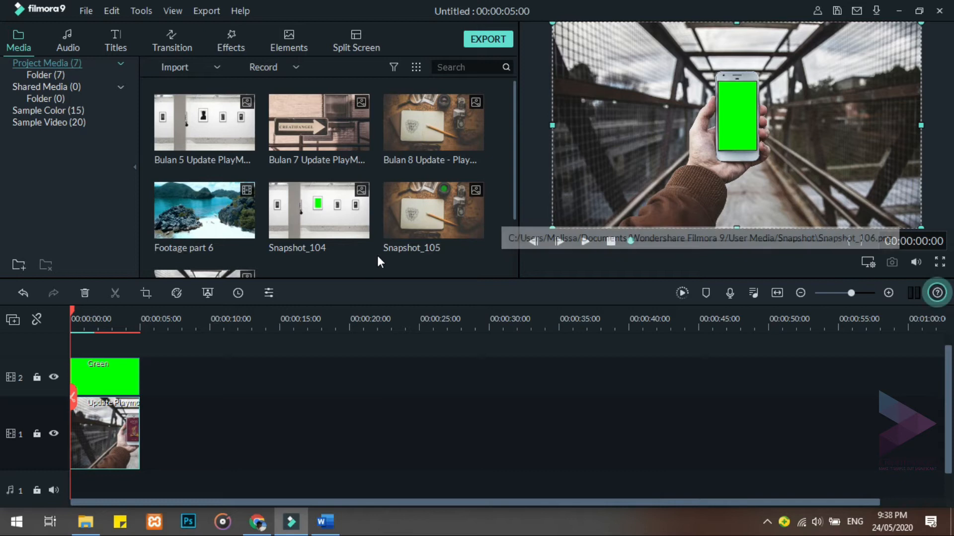
{"action": "scroll", "coordinate": [377, 256], "scroll_direction": "down", "scroll_amount": 2}
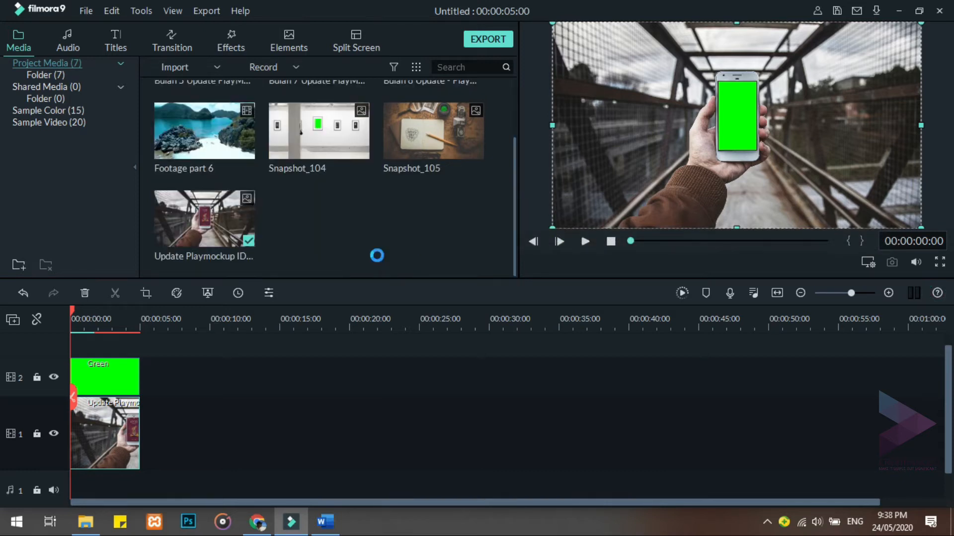
{"action": "key", "text": "Delete"}
{"action": "left_click", "coordinate": [110, 377]}
{"action": "key", "text": "Delete"}
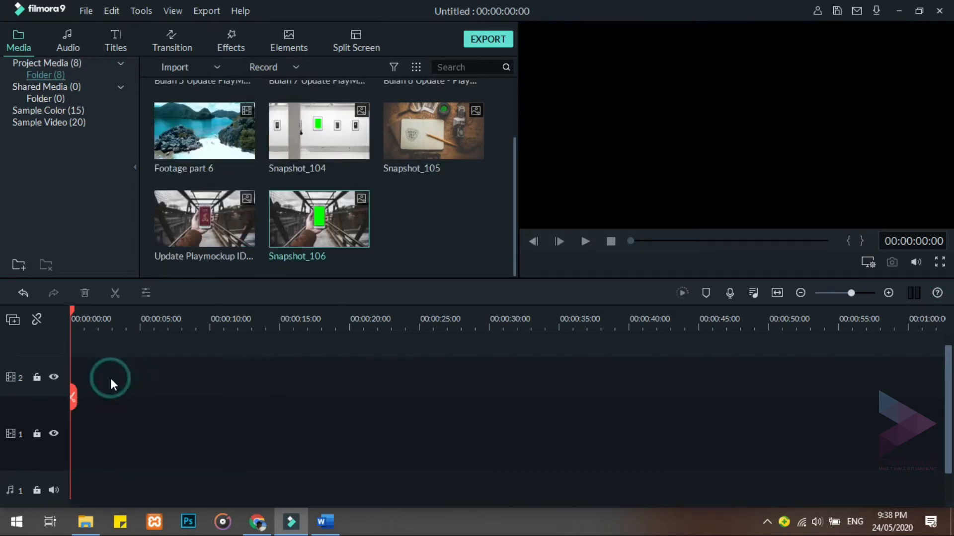
Place the Bulan 7 street-sign image on video track 1 and the Green sample color on the track above it
{"action": "scroll", "coordinate": [433, 251], "scroll_direction": "up", "scroll_amount": 2}
{"action": "left_click_drag", "start_coordinate": [319, 122], "coordinate": [121, 395]}
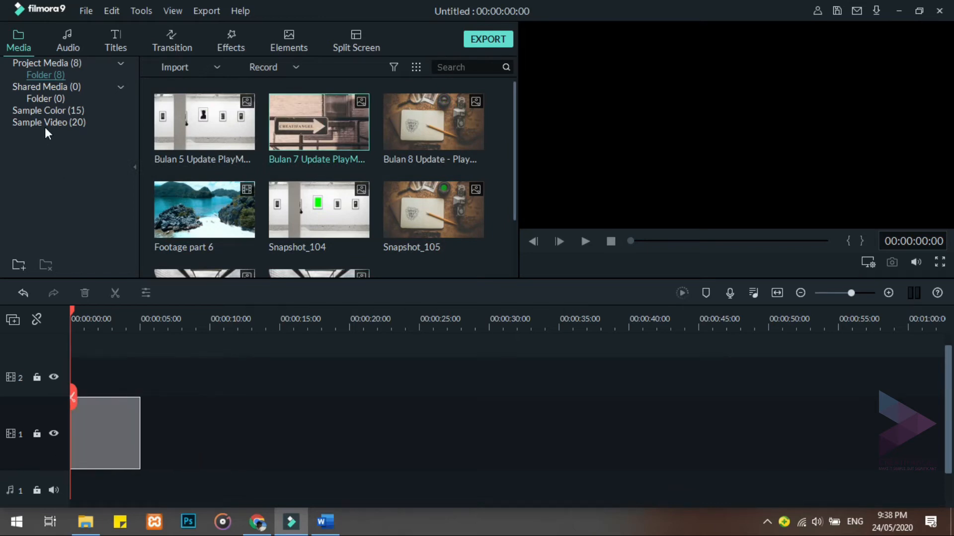
{"action": "left_click", "coordinate": [48, 110]}
{"action": "scroll", "coordinate": [328, 149], "scroll_direction": "down", "scroll_amount": 3}
{"action": "left_click_drag", "start_coordinate": [330, 126], "coordinate": [265, 410]}
{"action": "left_click", "coordinate": [664, 122]}
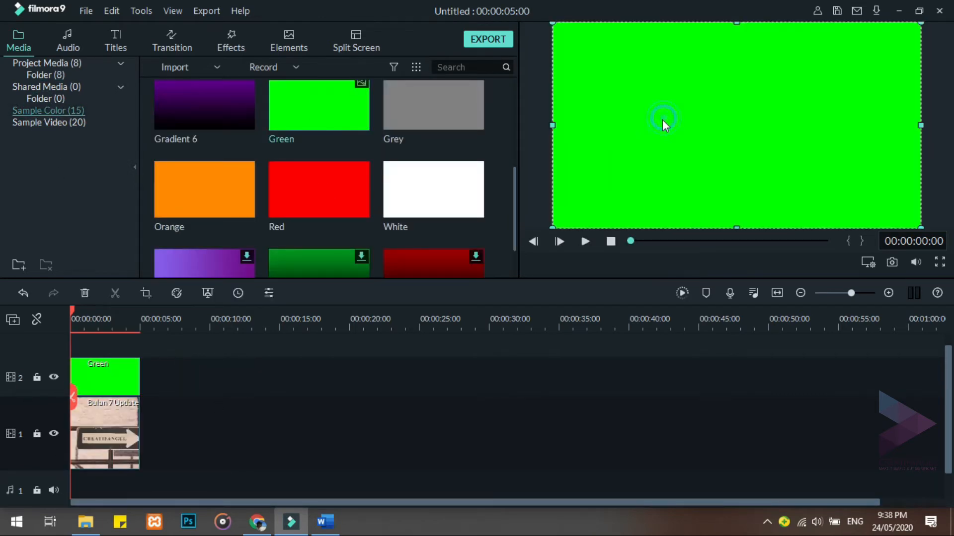
Resize the Green clip in the preview to fit inside the window frame above the CREATIFANGEL arrow sign
{"action": "left_click_drag", "start_coordinate": [551, 226], "coordinate": [696, 148]}
{"action": "left_click_drag", "start_coordinate": [921, 85], "coordinate": [858, 88]}
{"action": "left_click_drag", "start_coordinate": [696, 85], "coordinate": [765, 84]}
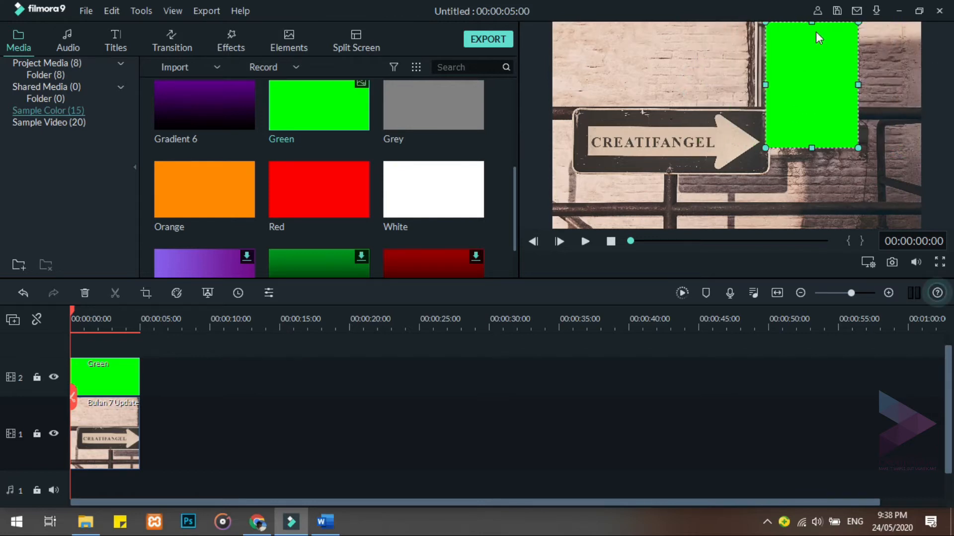
{"action": "mouse_move", "coordinate": [811, 23]}
{"action": "left_mouse_down"}
{"action": "mouse_move", "coordinate": [811, 40]}
{"action": "mouse_move", "coordinate": [811, 26]}
{"action": "left_mouse_up"}
{"action": "left_click_drag", "start_coordinate": [858, 87], "coordinate": [837, 88]}
{"action": "mouse_move", "coordinate": [766, 87]}
{"action": "left_mouse_down"}
{"action": "mouse_move", "coordinate": [793, 88]}
{"action": "mouse_move", "coordinate": [764, 87]}
{"action": "left_mouse_up"}
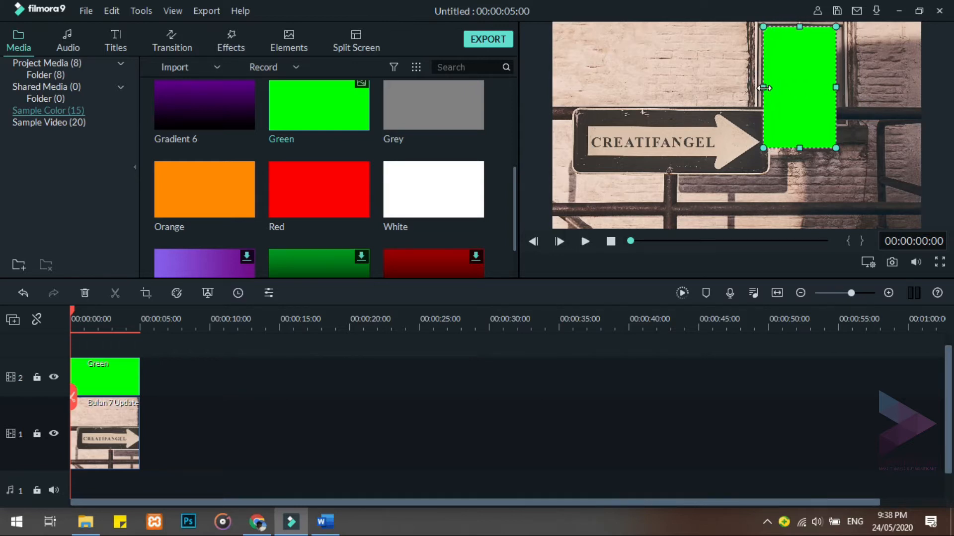
{"action": "mouse_move", "coordinate": [831, 86]}
{"action": "left_mouse_down"}
{"action": "mouse_move", "coordinate": [823, 94]}
{"action": "mouse_move", "coordinate": [830, 86]}
{"action": "left_mouse_up"}
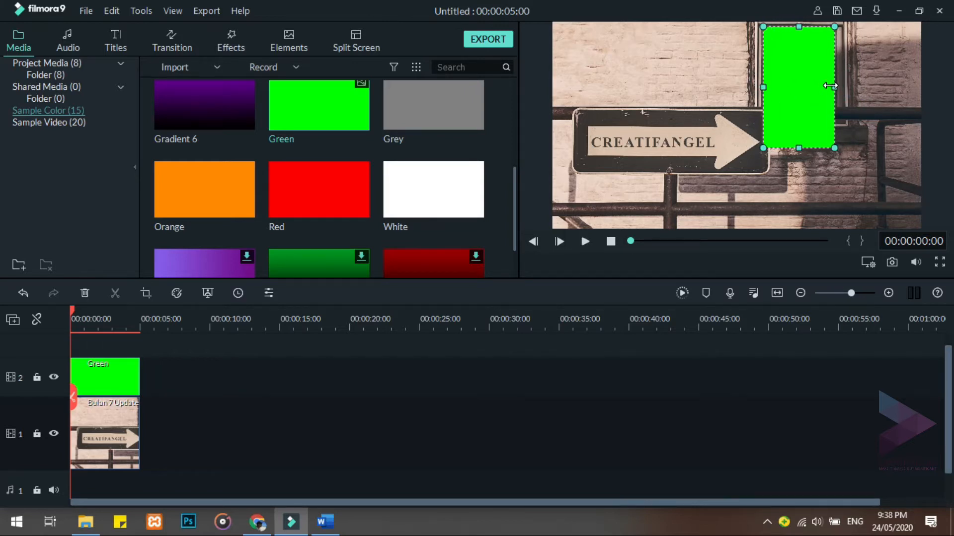
{"action": "left_click_drag", "start_coordinate": [799, 148], "coordinate": [804, 86]}
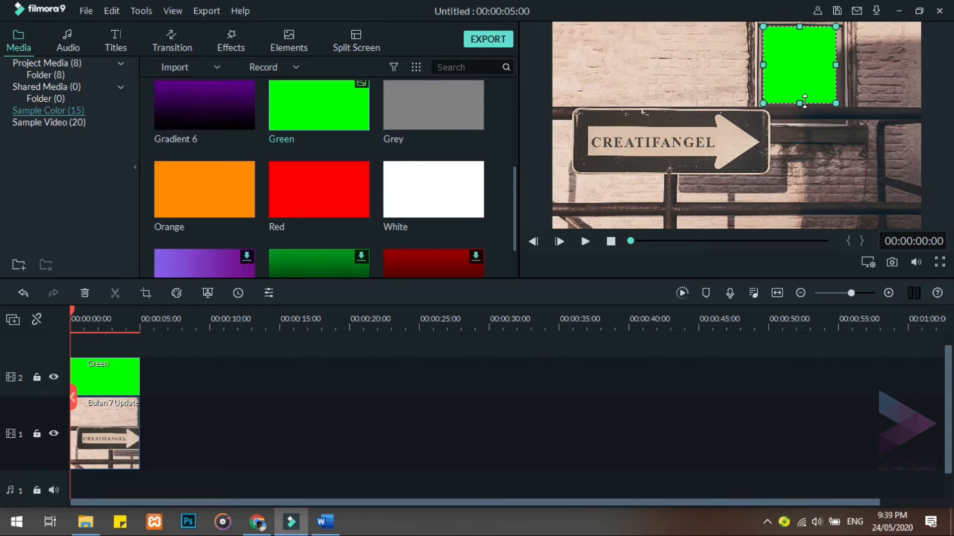
{"action": "left_click", "coordinate": [835, 184]}
Take a snapshot of the street-sign scene with the green window and delete both clips from the timeline
{"action": "left_click", "coordinate": [892, 264]}
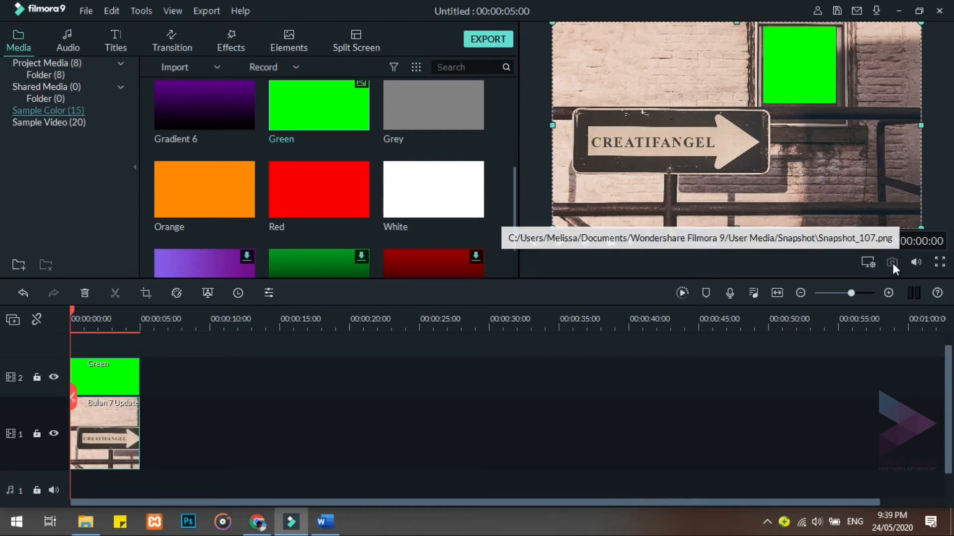
{"action": "left_click", "coordinate": [44, 74]}
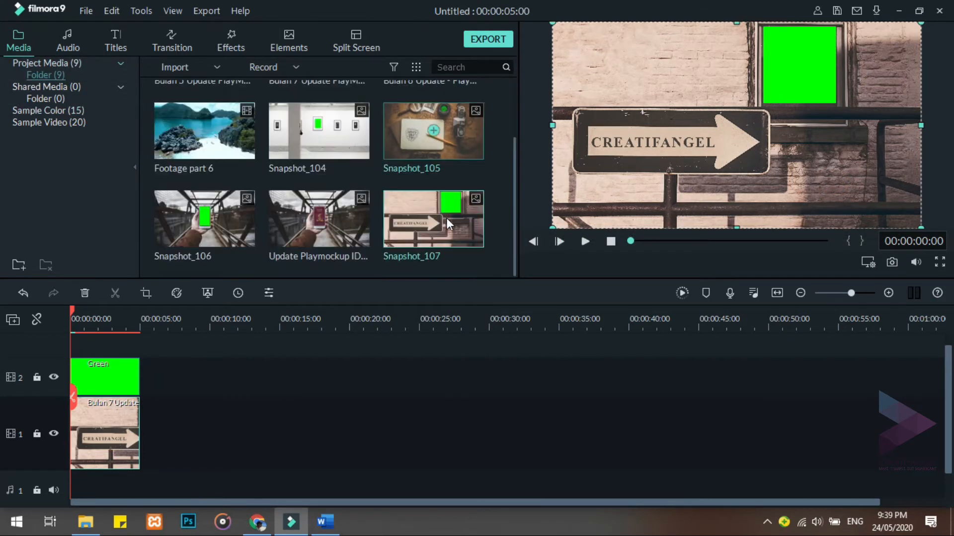
{"action": "key", "text": "Delete"}
{"action": "left_click", "coordinate": [118, 389]}
{"action": "key", "text": "Delete"}
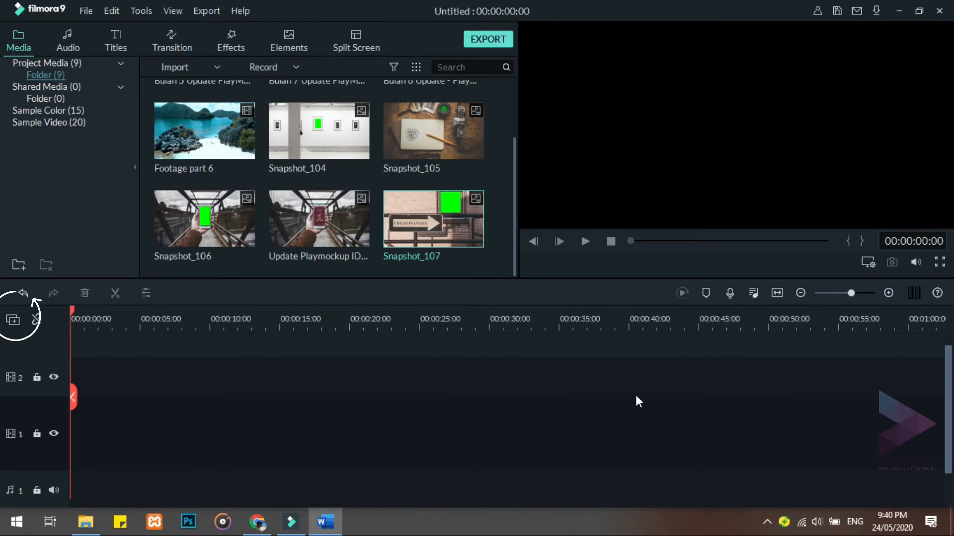
Use the Track Manager to add 4 video tracks and 1 audio track, each placed above track 1
{"action": "left_click", "coordinate": [12, 323]}
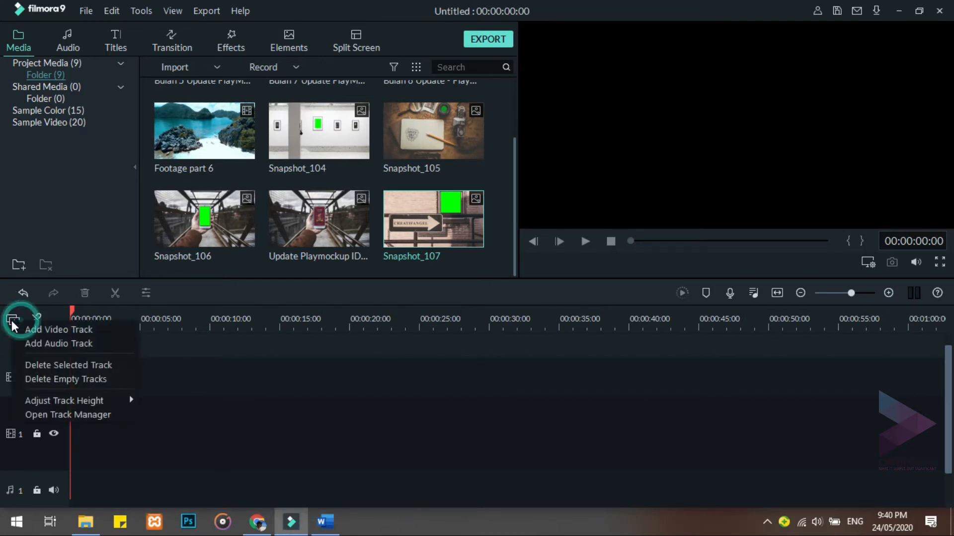
{"action": "left_click", "coordinate": [61, 415]}
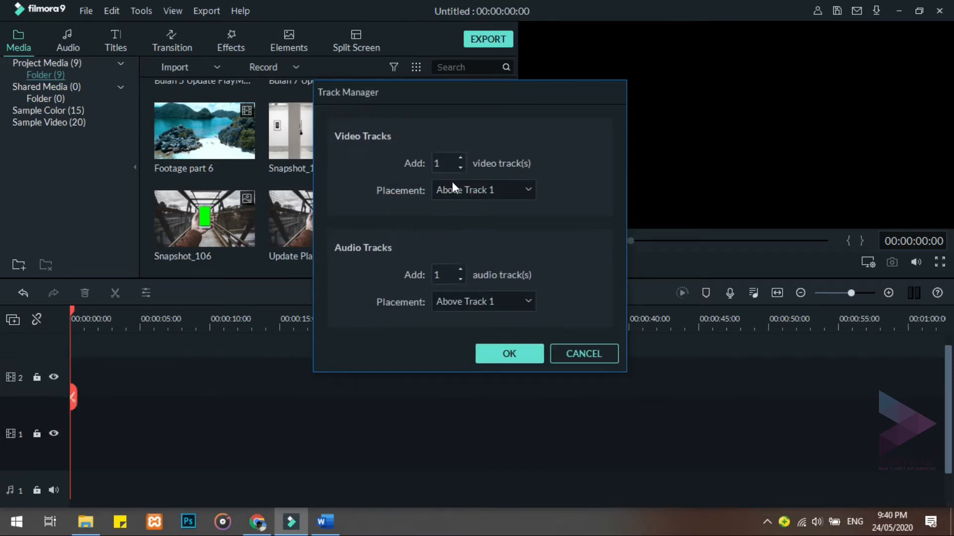
{"action": "double_click", "coordinate": [444, 163]}
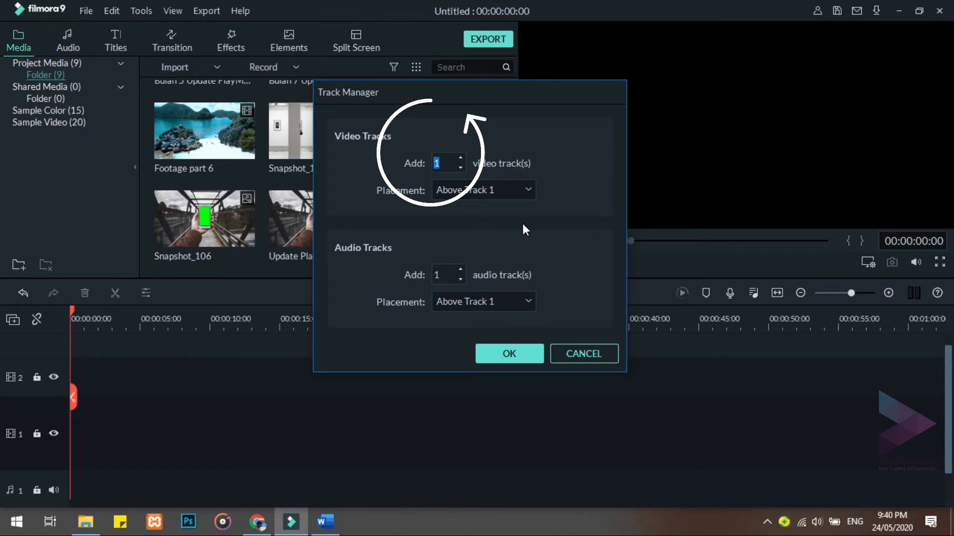
{"action": "type", "text": "4"}
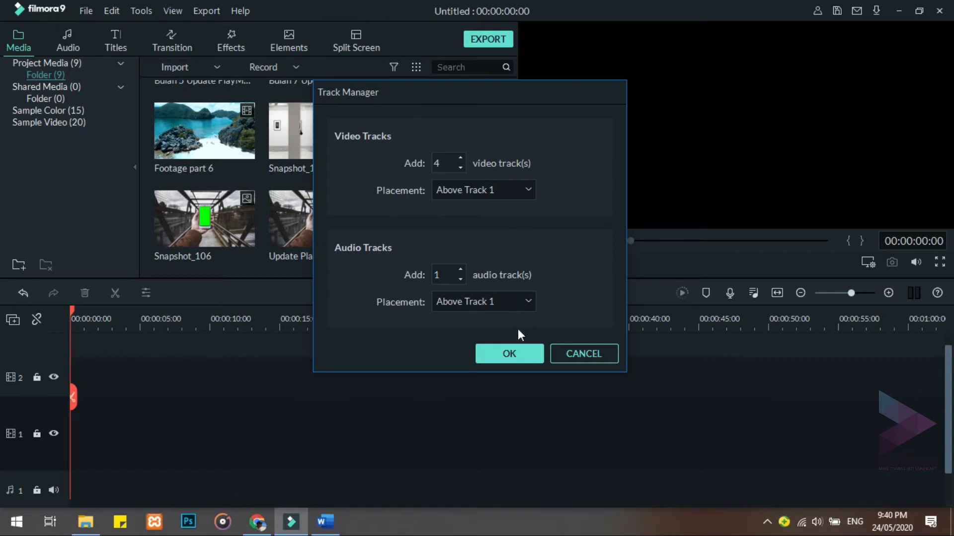
{"action": "left_click", "coordinate": [513, 351]}
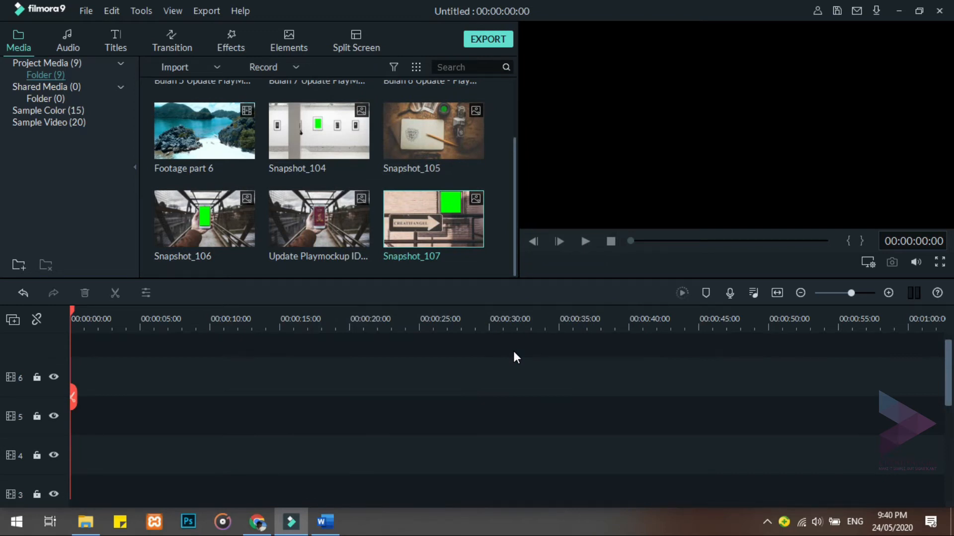
Place Snapshot_104 at the start of video track 5 and delete the empty video track 6 above it
{"action": "left_click_drag", "start_coordinate": [330, 131], "coordinate": [53, 416]}
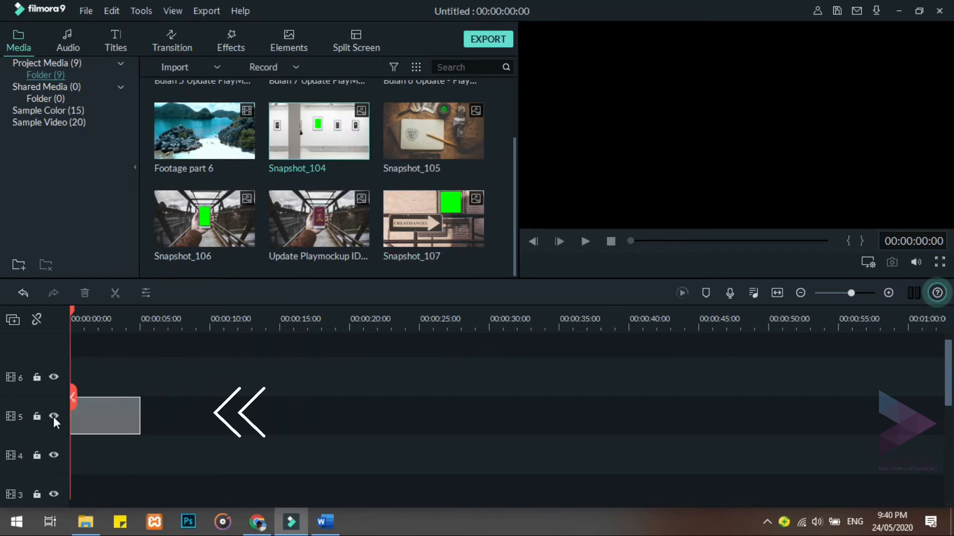
{"action": "right_click", "coordinate": [55, 386]}
{"action": "left_click", "coordinate": [113, 431]}
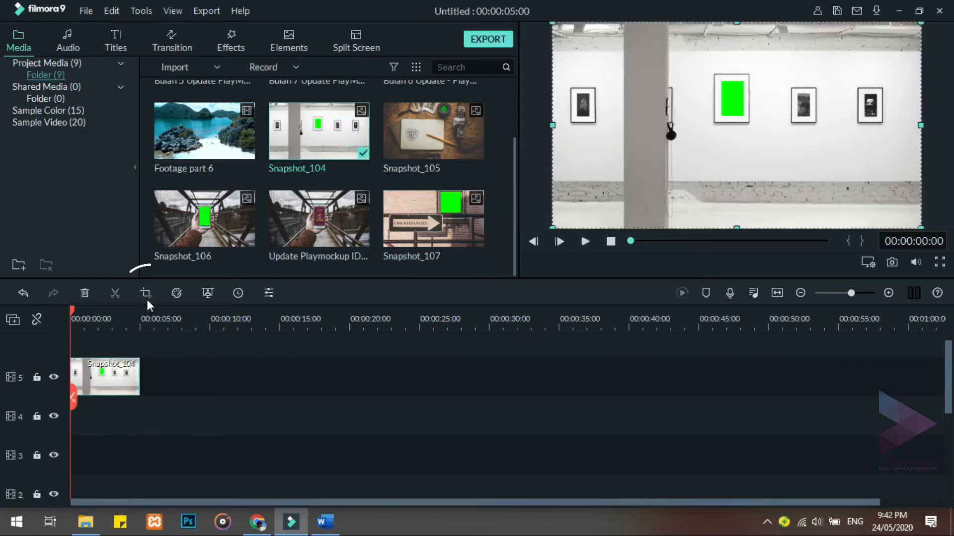
Set up Pan & Zoom on Snapshot_104, shrinking the end frame to about 136 x 76 and centring it on the green picture
{"action": "left_click", "coordinate": [146, 293]}
{"action": "left_click", "coordinate": [297, 47]}
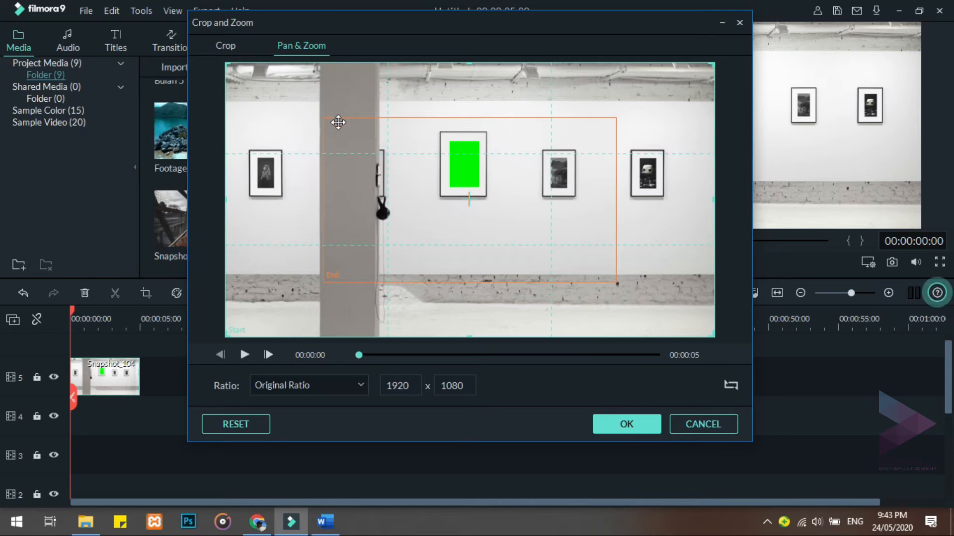
{"action": "left_click", "coordinate": [375, 246]}
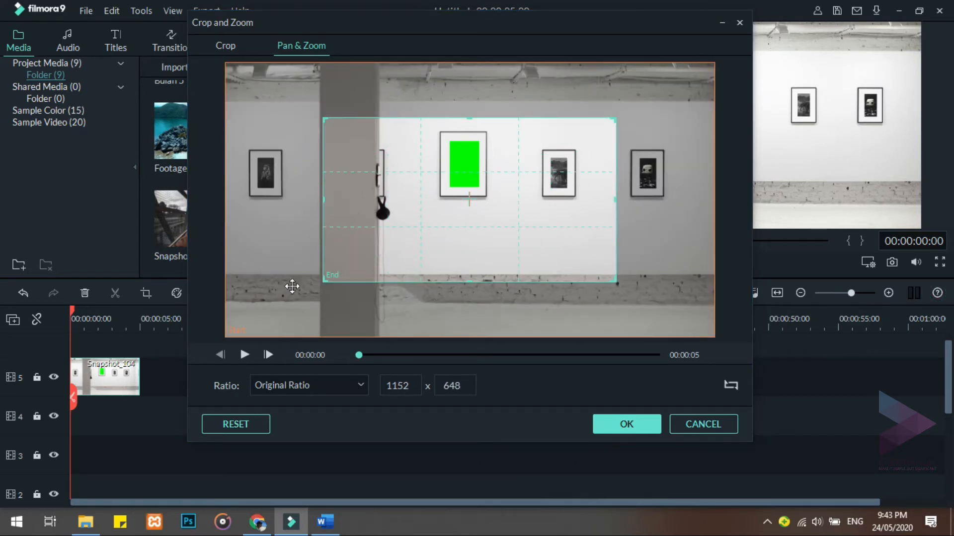
{"action": "left_click_drag", "start_coordinate": [325, 280], "coordinate": [526, 175]}
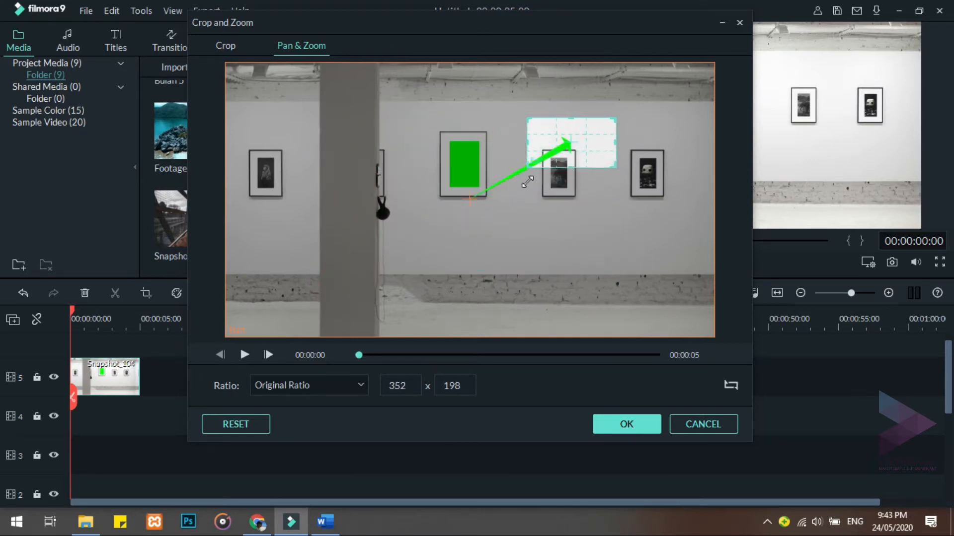
{"action": "left_click_drag", "start_coordinate": [588, 155], "coordinate": [472, 167]}
{"action": "left_click", "coordinate": [471, 160]}
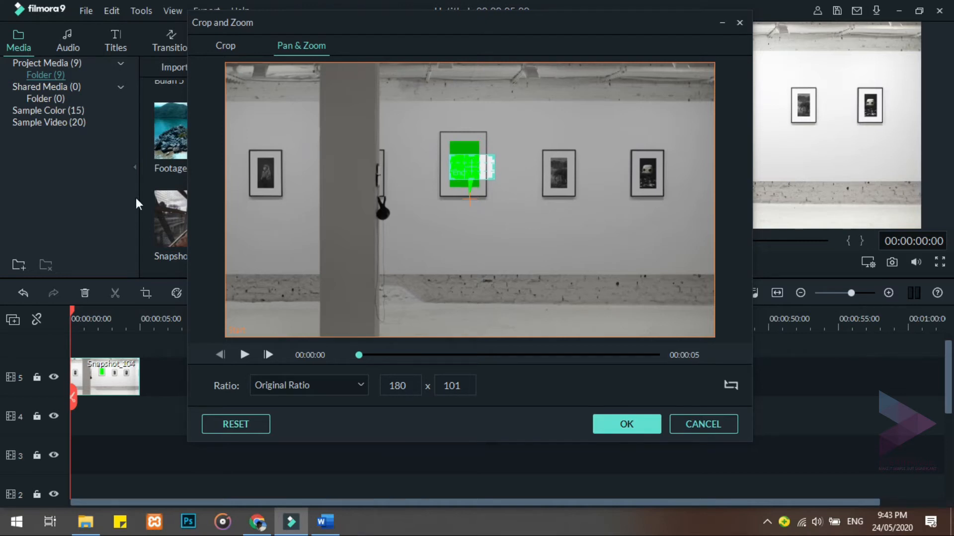
{"action": "key", "text": "alt+Tab"}
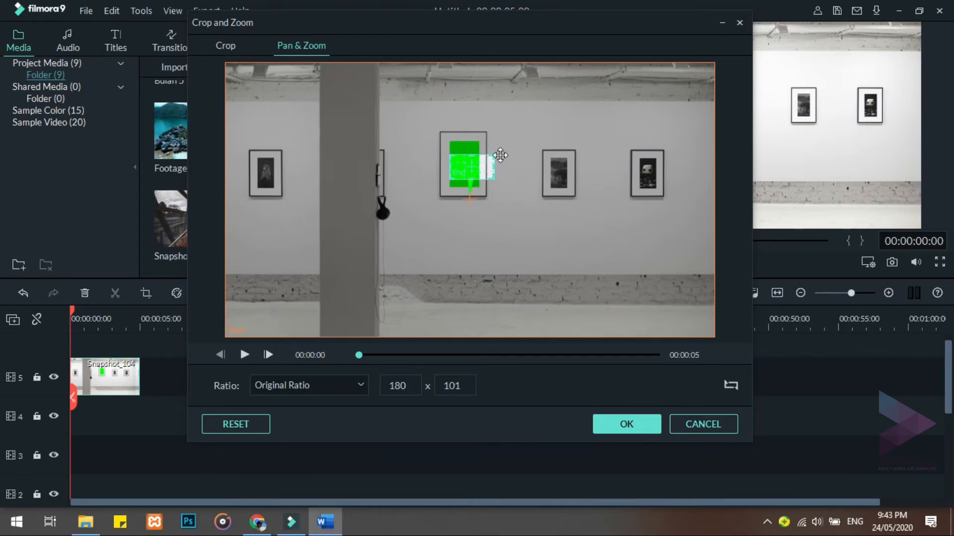
{"action": "left_click_drag", "start_coordinate": [492, 180], "coordinate": [465, 163]}
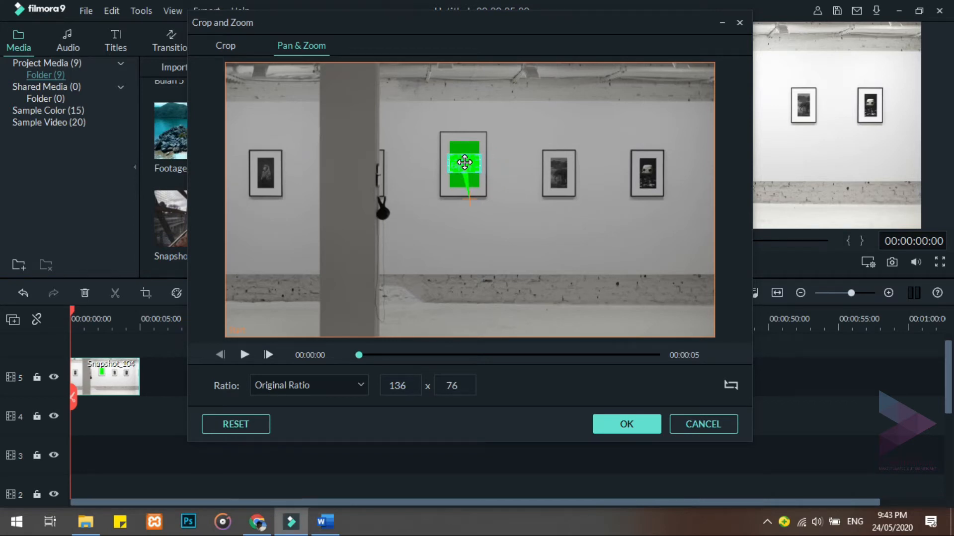
Set the Pan & Zoom ratio to 16:9 and apply the effect to Snapshot_104
{"action": "left_click", "coordinate": [357, 383]}
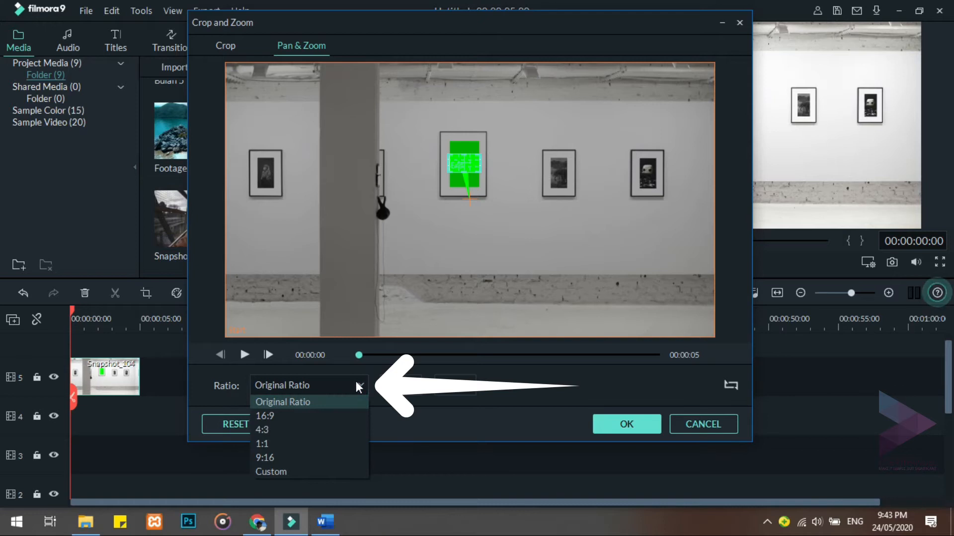
{"action": "left_click", "coordinate": [353, 416]}
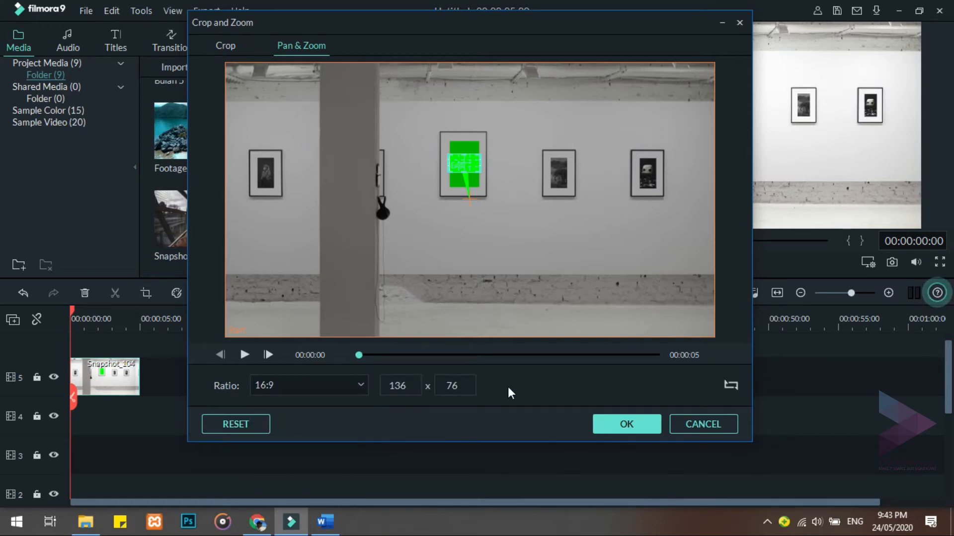
{"action": "left_click", "coordinate": [598, 420]}
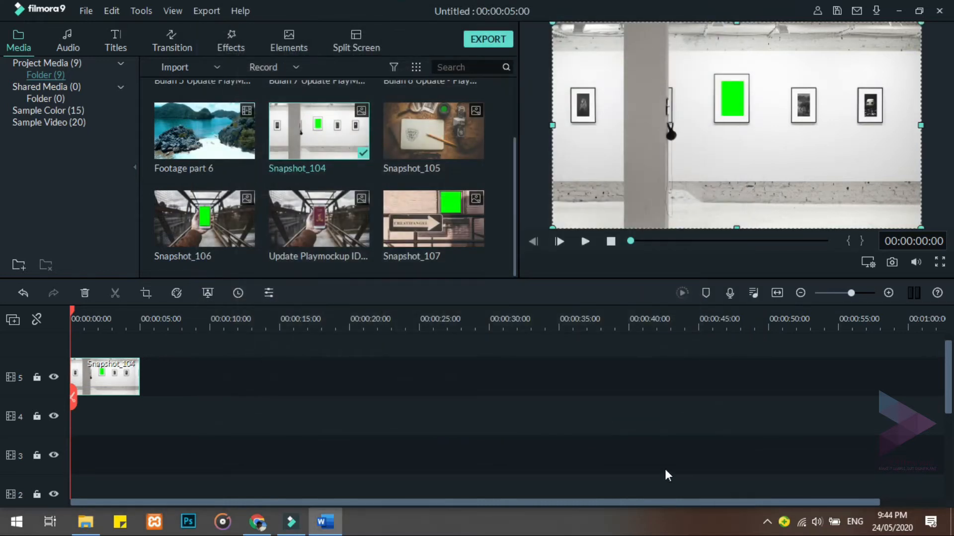
Place Snapshot_106 at the start of video track 4 and extend the clip to about 10 seconds
{"action": "left_click_drag", "start_coordinate": [223, 225], "coordinate": [58, 409]}
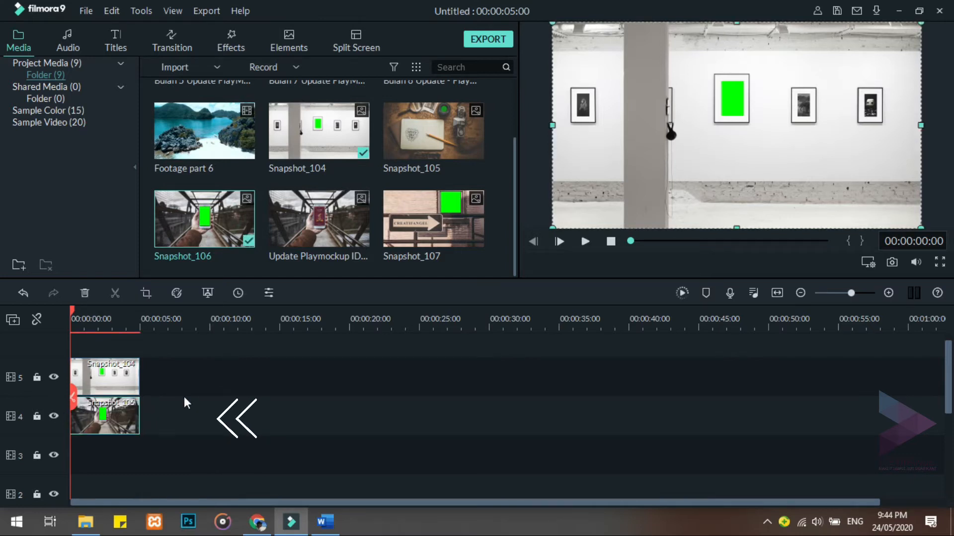
{"action": "left_click_drag", "start_coordinate": [141, 412], "coordinate": [212, 422]}
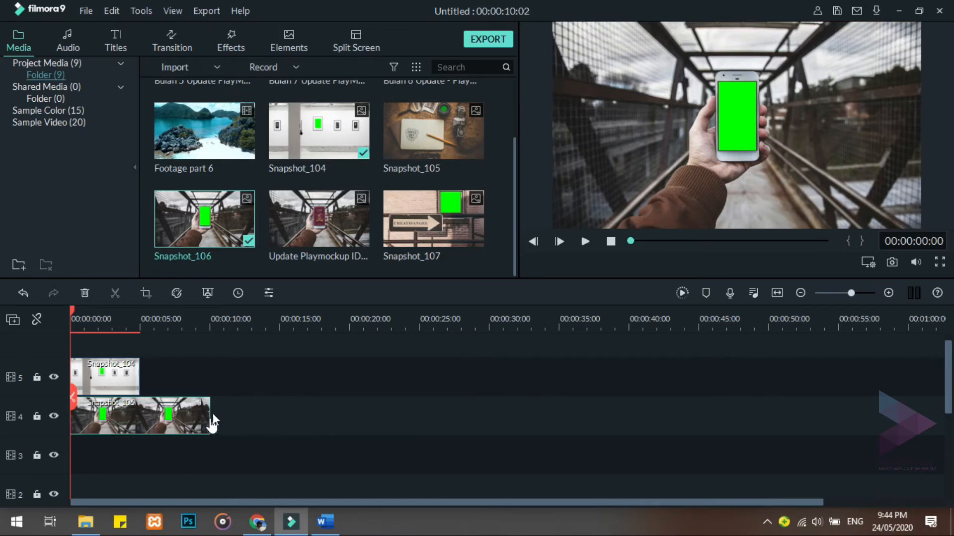
{"action": "left_click", "coordinate": [214, 318]}
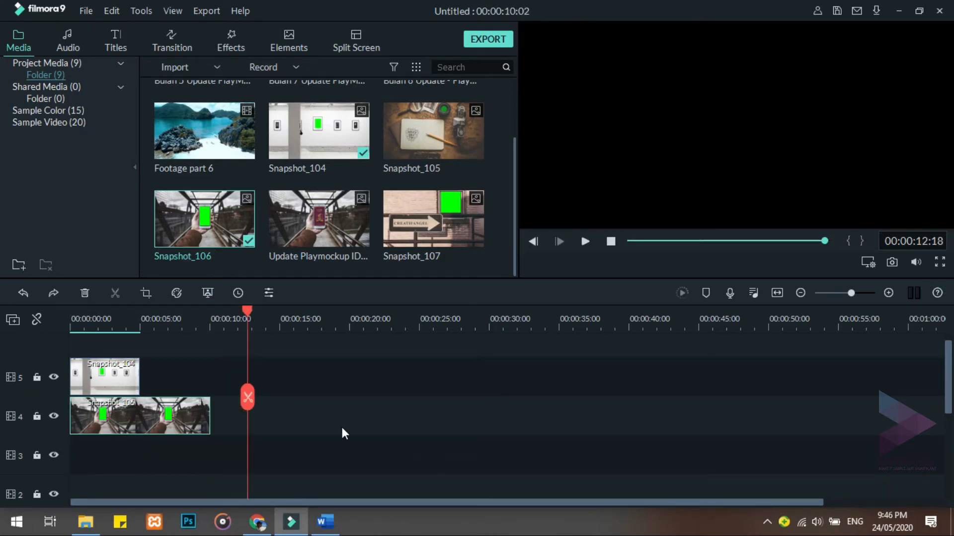
Lock video track 5 and split the Snapshot_106 clip on track 4 at 00:00:04:01
{"action": "mouse_move", "coordinate": [249, 313]}
{"action": "left_mouse_down"}
{"action": "mouse_move", "coordinate": [140, 304]}
{"action": "mouse_move", "coordinate": [126, 291]}
{"action": "left_mouse_up"}
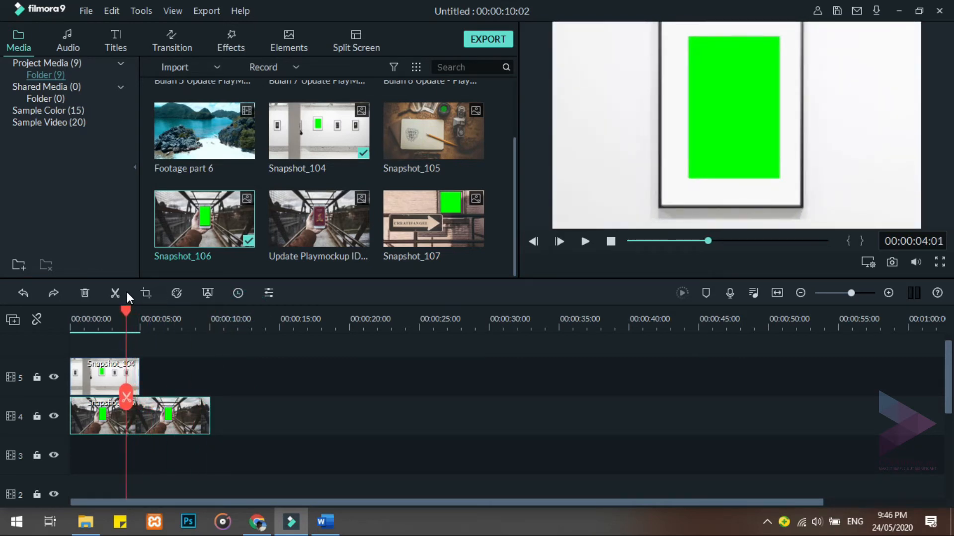
{"action": "left_click", "coordinate": [35, 377]}
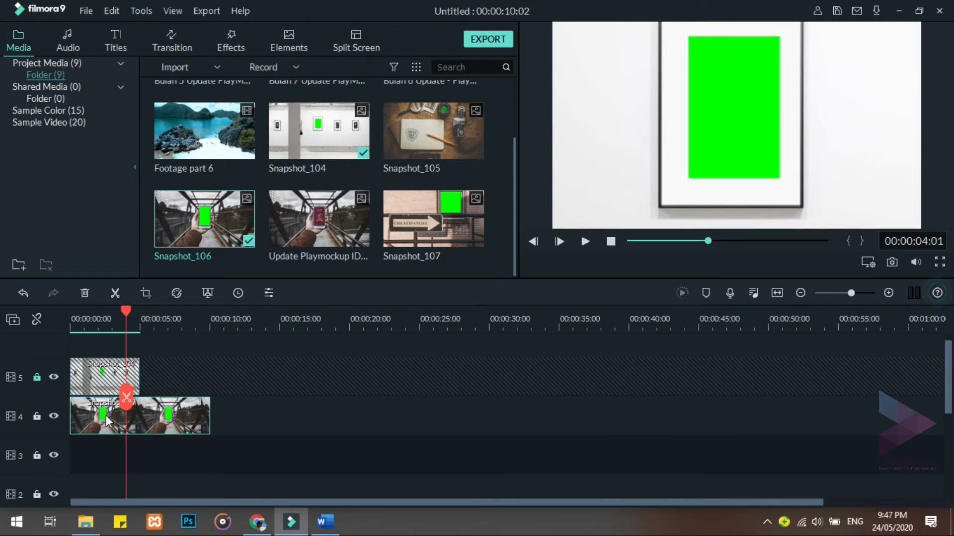
{"action": "left_click", "coordinate": [127, 397]}
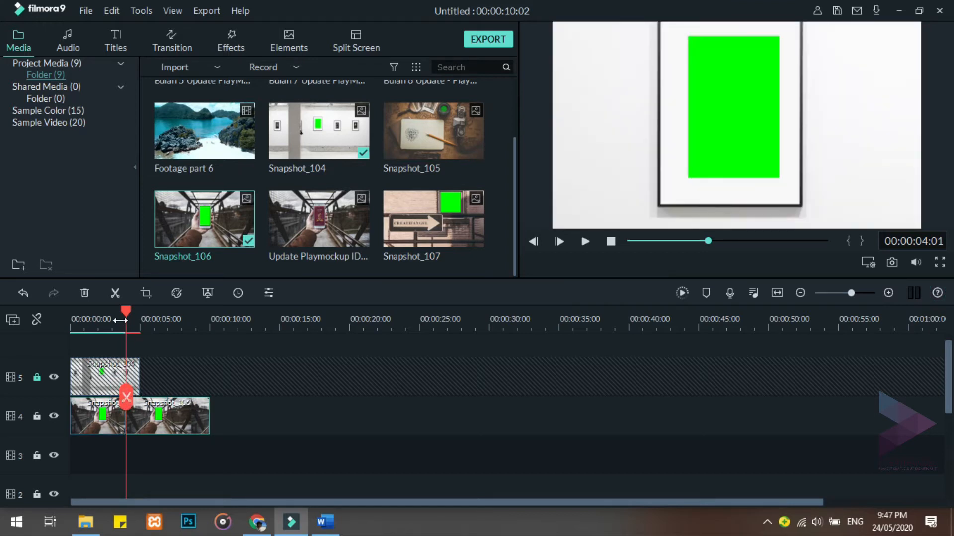
Set up Pan & Zoom on the second Snapshot_106 piece, shrinking the end frame to about 188 x 106 inside the phone's green screen
{"action": "left_click_drag", "start_coordinate": [126, 312], "coordinate": [107, 313]}
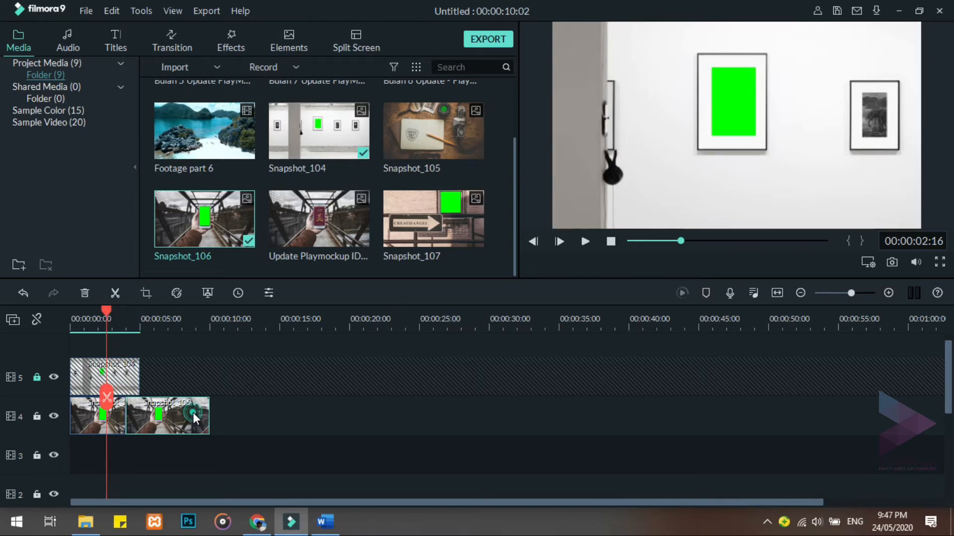
{"action": "left_click", "coordinate": [147, 291]}
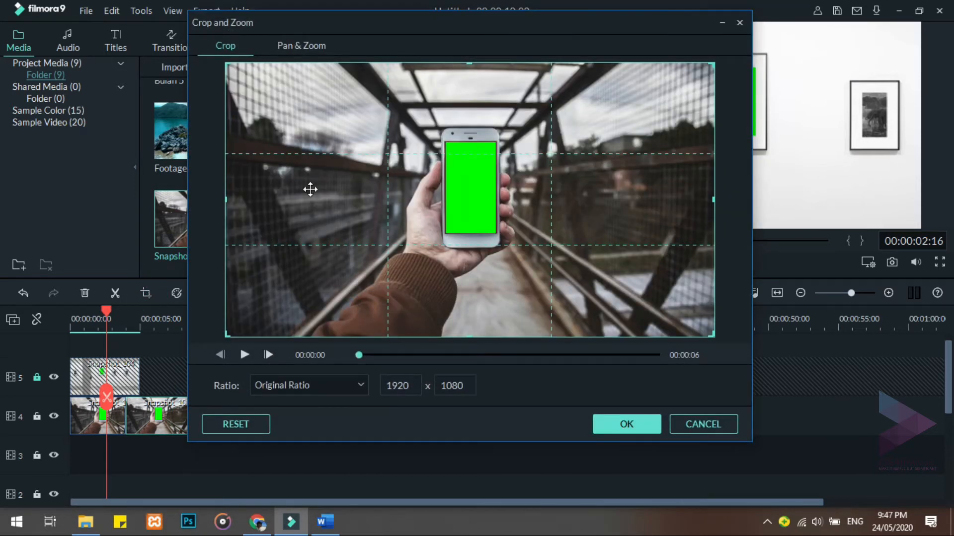
{"action": "left_click", "coordinate": [306, 42]}
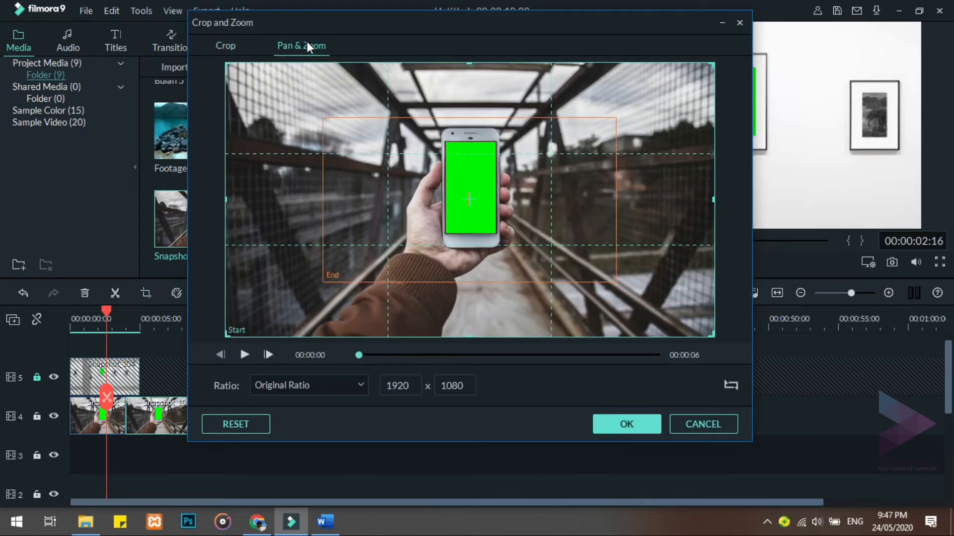
{"action": "left_click", "coordinate": [424, 210]}
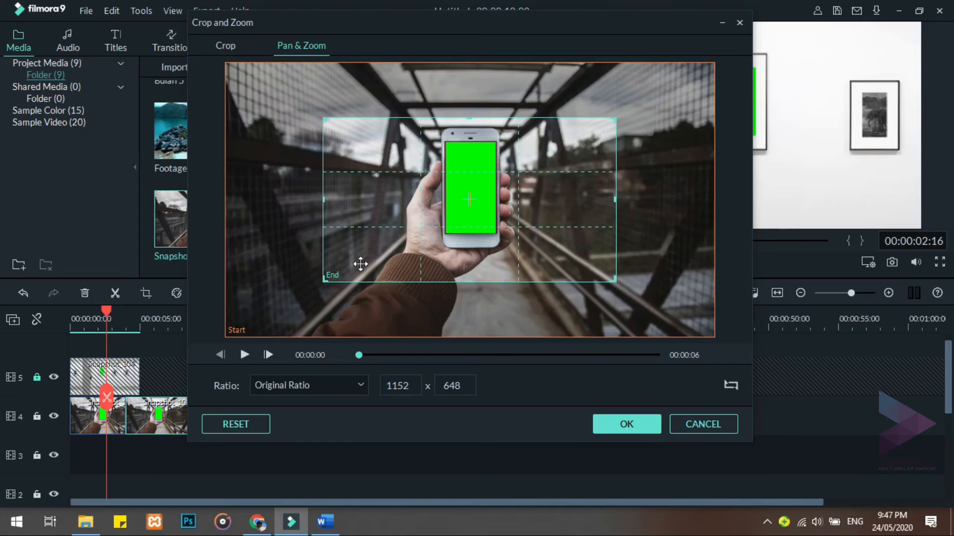
{"action": "left_click_drag", "start_coordinate": [323, 280], "coordinate": [492, 184]}
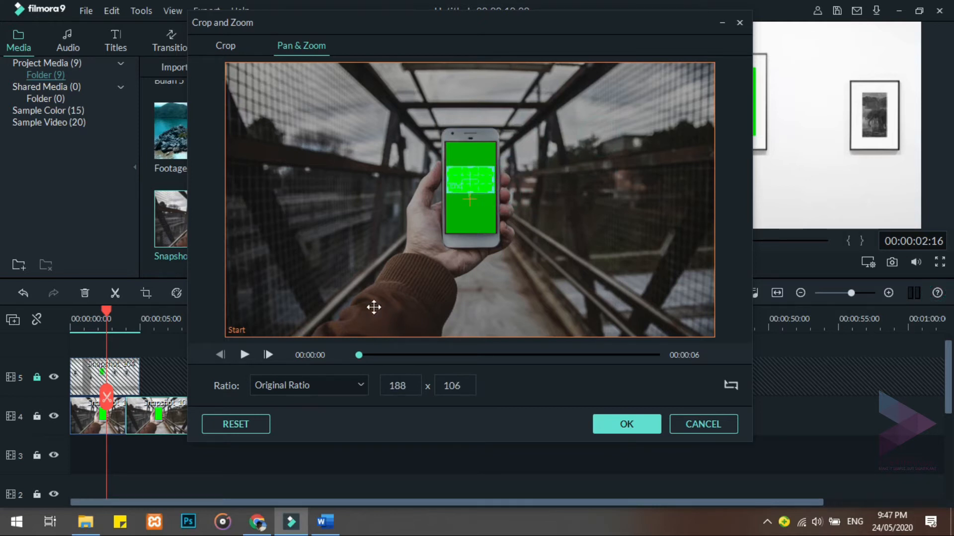
Set the Pan & Zoom ratio to 16:9 and apply the effect to the second Snapshot_106 piece
{"action": "left_click", "coordinate": [356, 385]}
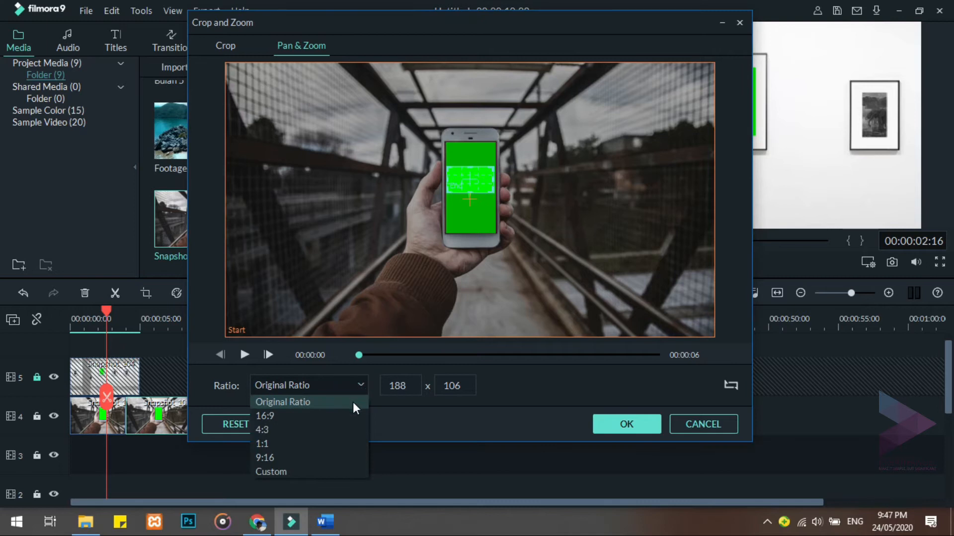
{"action": "left_click", "coordinate": [353, 416]}
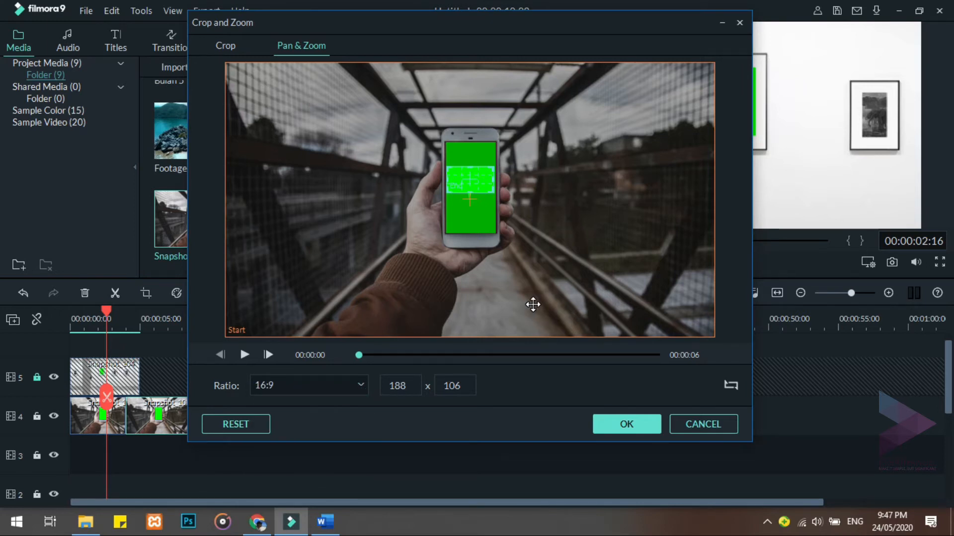
{"action": "left_click", "coordinate": [600, 422]}
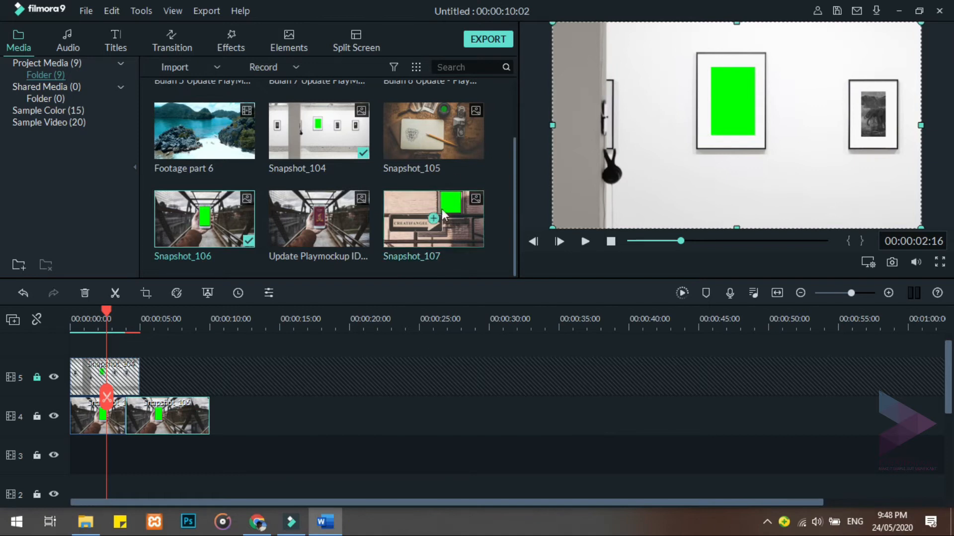
Place Snapshot_105 at the start of video track 3 and extend the clip to about 15 seconds
{"action": "left_click_drag", "start_coordinate": [439, 185], "coordinate": [42, 453]}
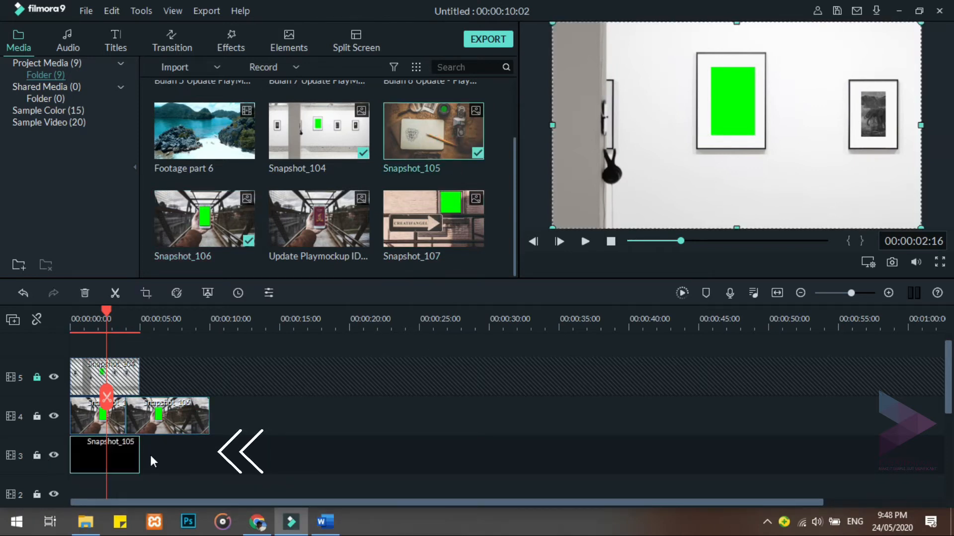
{"action": "left_click_drag", "start_coordinate": [138, 453], "coordinate": [239, 453]}
{"action": "left_click_drag", "start_coordinate": [106, 311], "coordinate": [280, 306]}
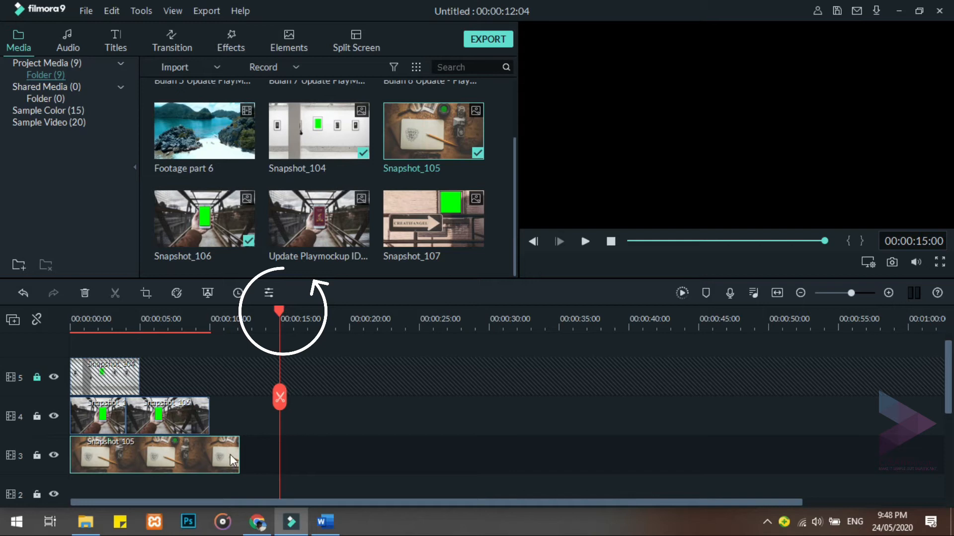
{"action": "left_click_drag", "start_coordinate": [238, 455], "coordinate": [281, 466]}
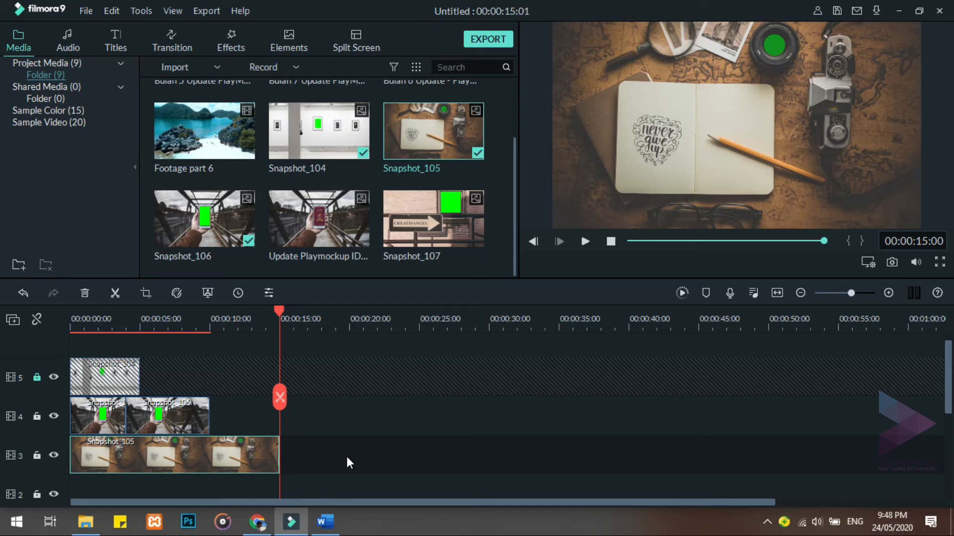
Lock video track 4 and split the Snapshot_105 clip on track 3 at 00:00:09:01
{"action": "left_click", "coordinate": [37, 416]}
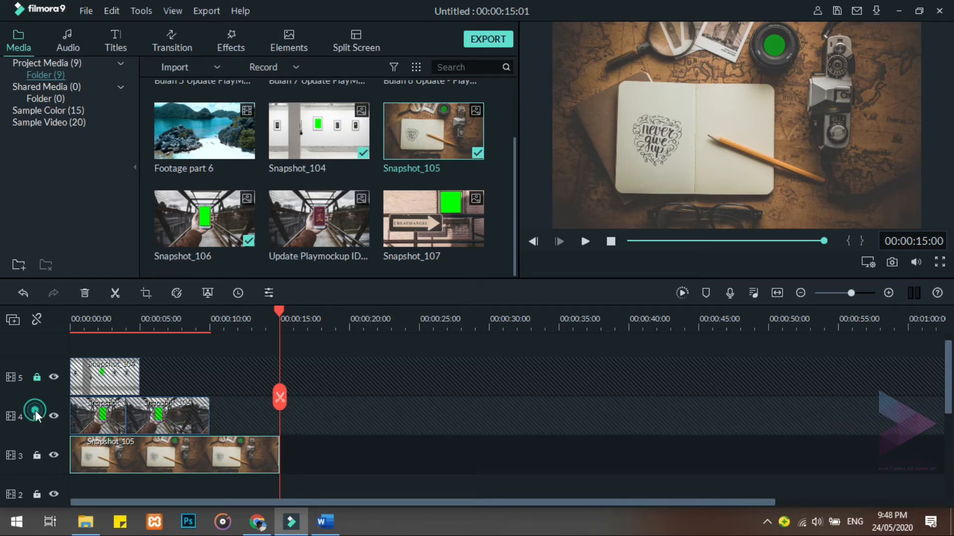
{"action": "mouse_move", "coordinate": [281, 314]}
{"action": "left_mouse_down"}
{"action": "mouse_move", "coordinate": [207, 315]}
{"action": "mouse_move", "coordinate": [195, 304]}
{"action": "left_mouse_up"}
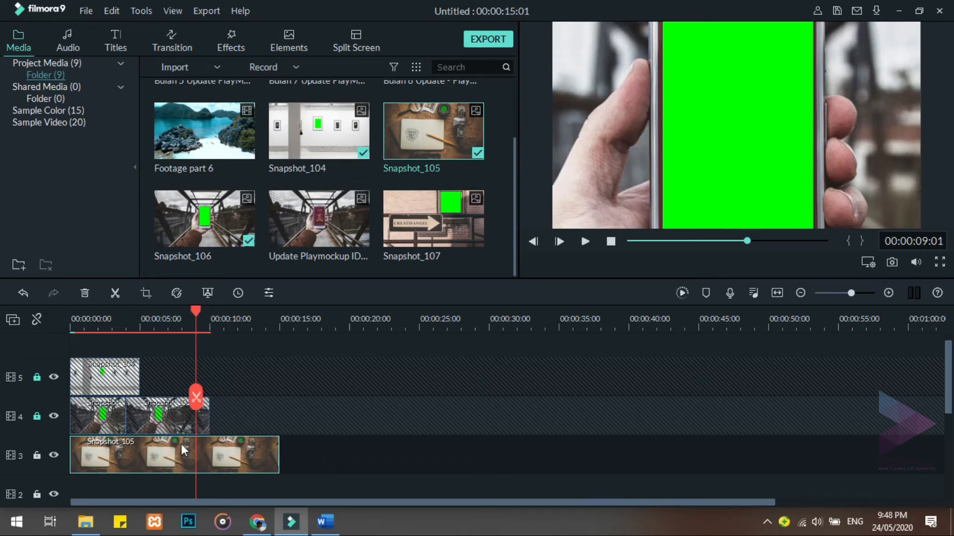
{"action": "left_click", "coordinate": [196, 398]}
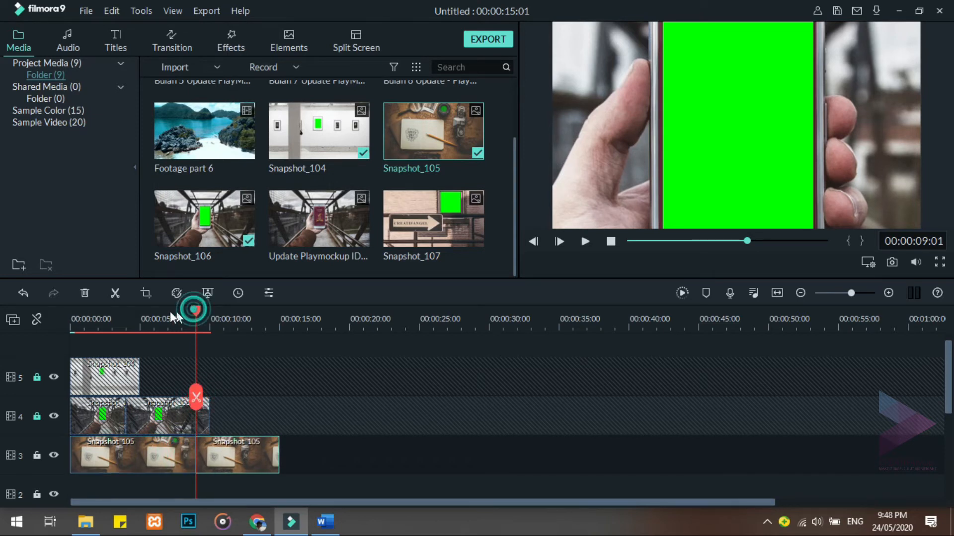
Set up Pan & Zoom on the second Snapshot_105 piece, shrinking the end frame to about 142 x 80 and centring it on the green lens
{"action": "left_click_drag", "start_coordinate": [195, 312], "coordinate": [165, 312]}
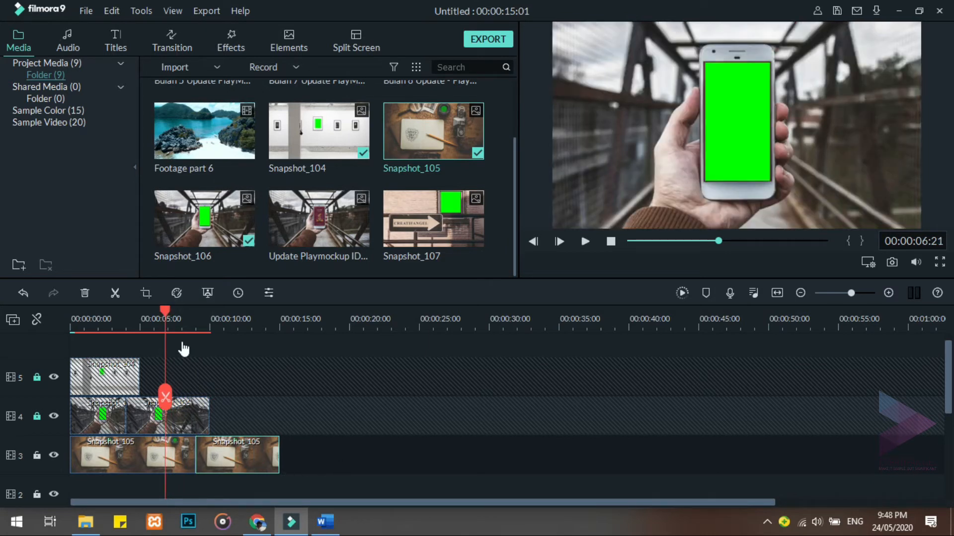
{"action": "left_click", "coordinate": [145, 293]}
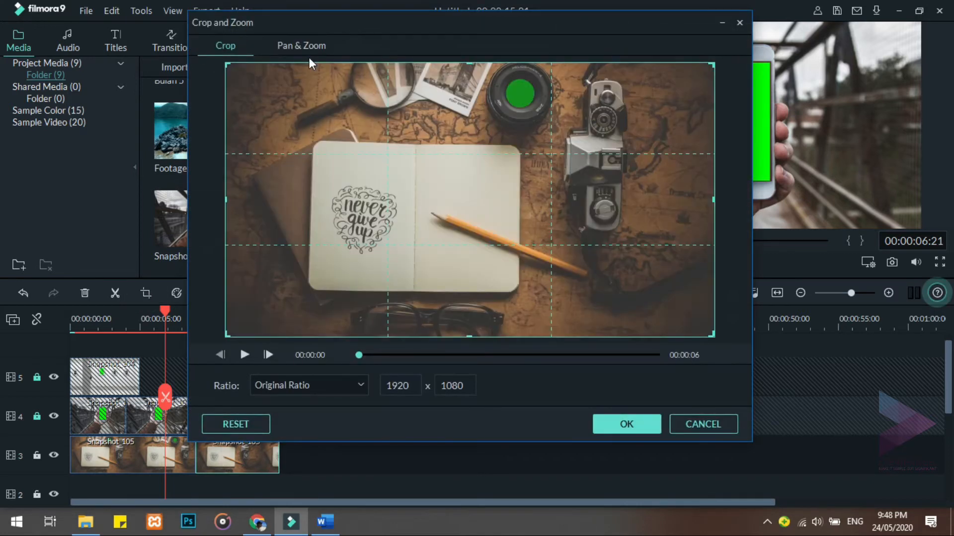
{"action": "left_click", "coordinate": [309, 44]}
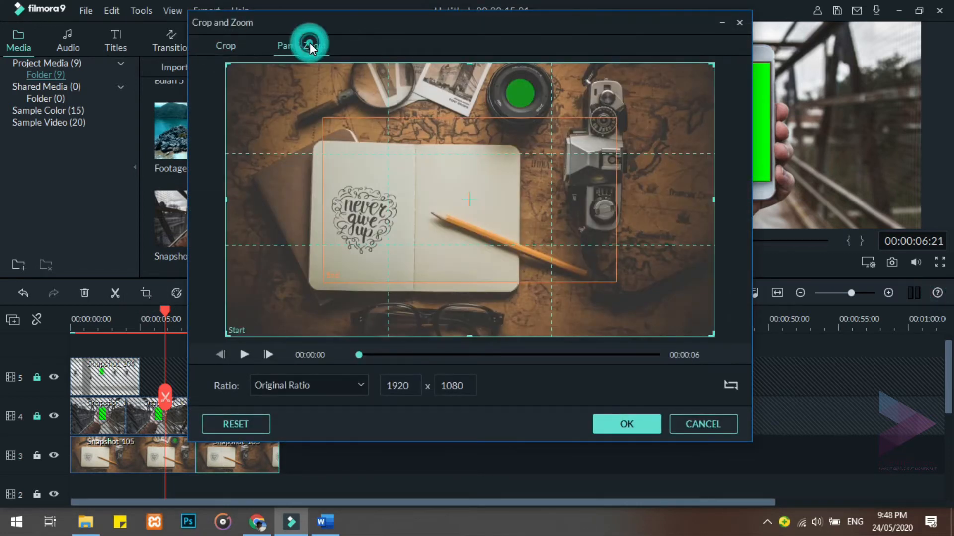
{"action": "left_click", "coordinate": [452, 197]}
{"action": "left_click_drag", "start_coordinate": [326, 279], "coordinate": [616, 91]}
{"action": "left_click_drag", "start_coordinate": [603, 127], "coordinate": [525, 93]}
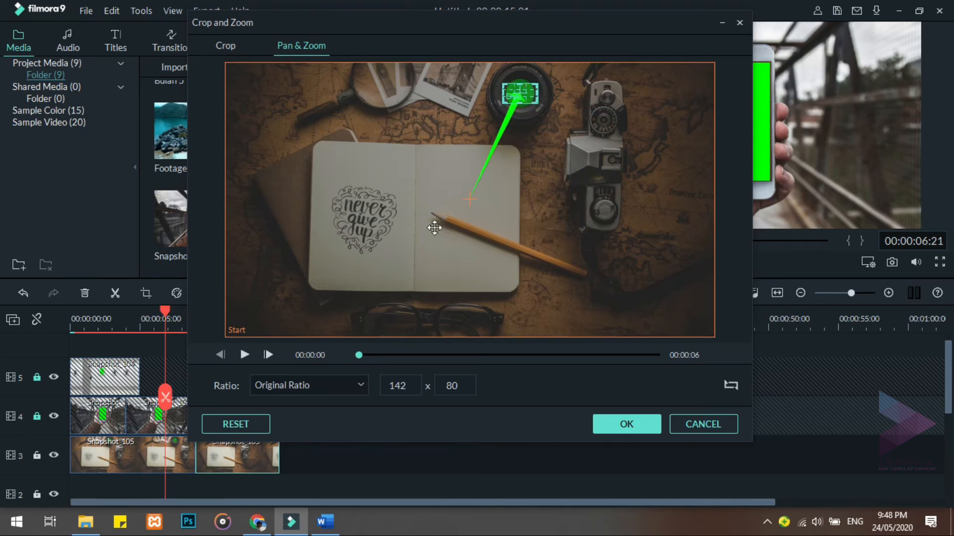
Set the Pan & Zoom ratio to 16:9 and apply the effect to the second Snapshot_105 piece
{"action": "left_click", "coordinate": [360, 382]}
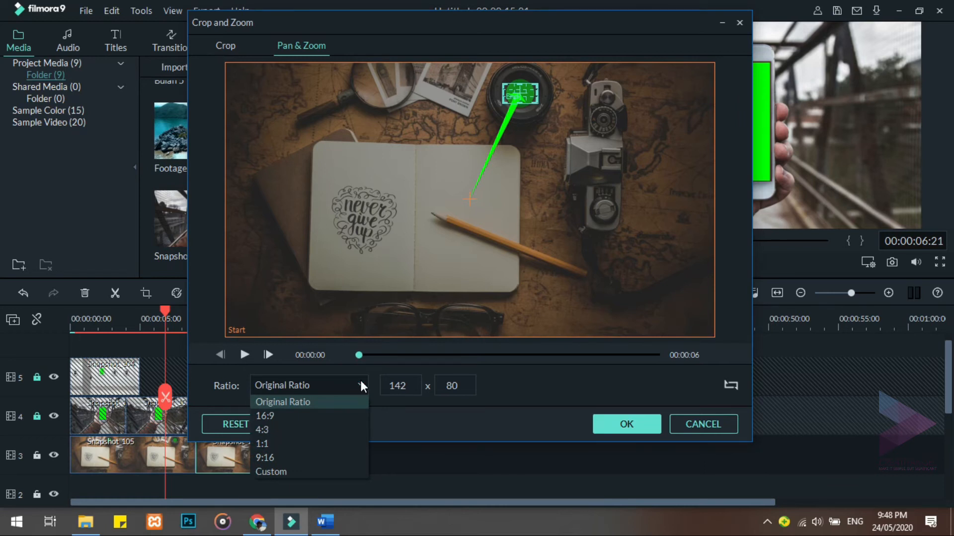
{"action": "left_click", "coordinate": [341, 415]}
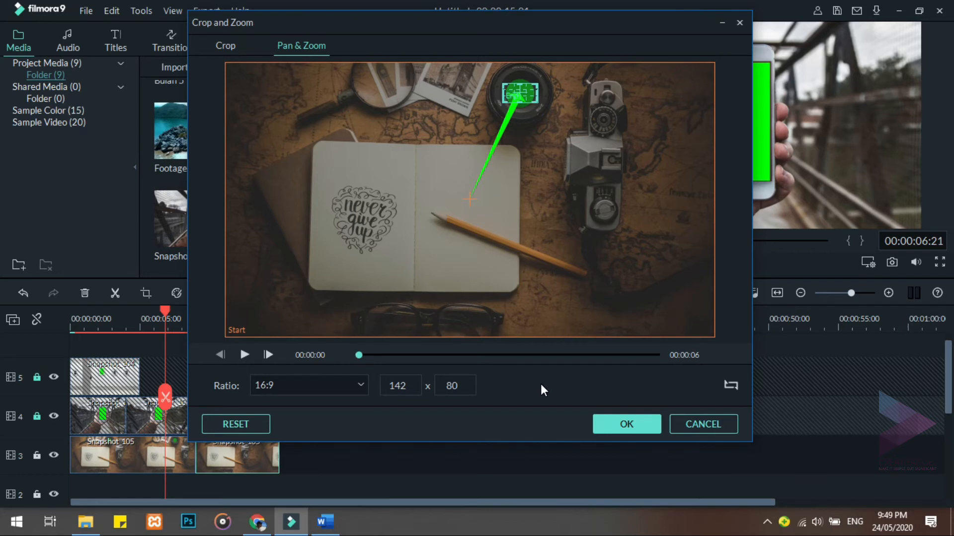
{"action": "left_click", "coordinate": [597, 423]}
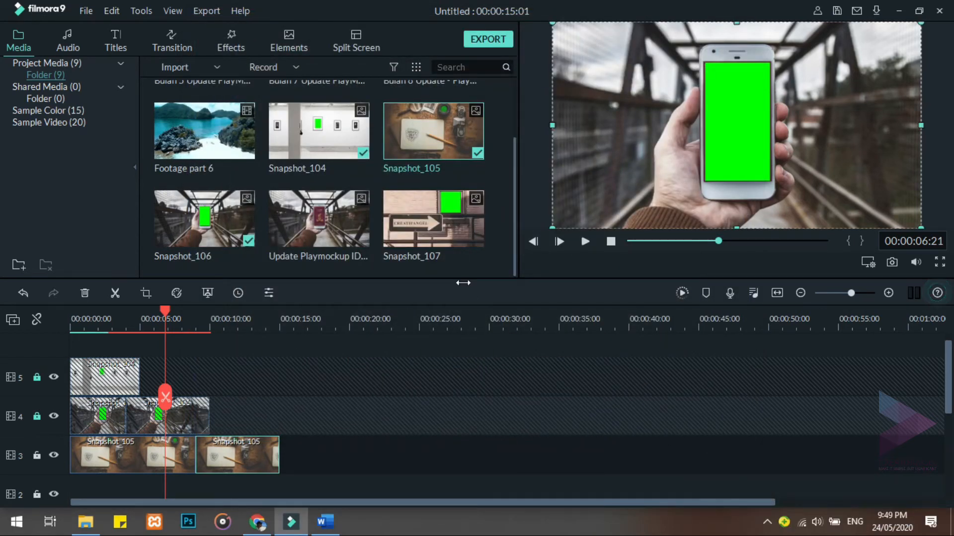
Place Snapshot_107 at the start of video track 2 and extend the clip to about 20 seconds
{"action": "left_click_drag", "start_coordinate": [450, 218], "coordinate": [25, 496]}
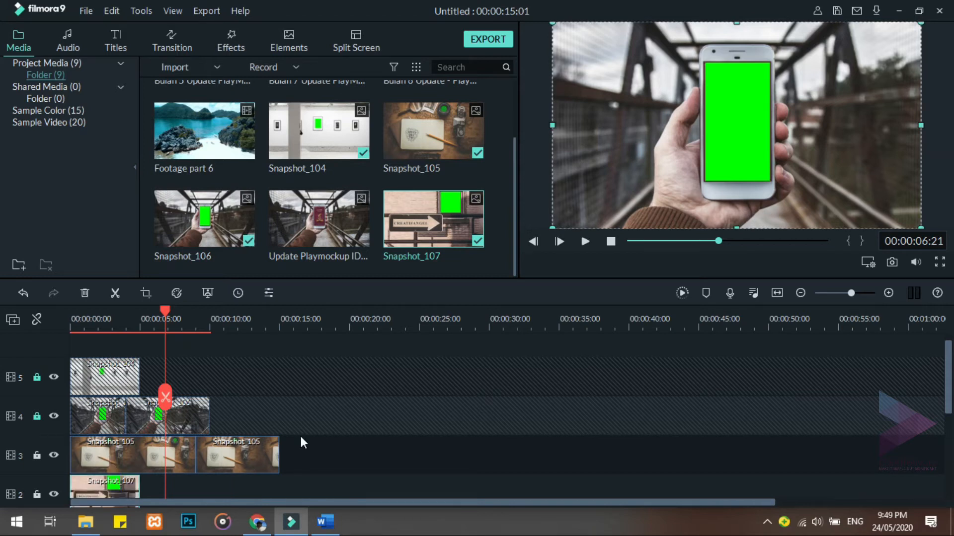
{"action": "scroll", "coordinate": [303, 442], "scroll_direction": "down", "scroll_amount": 2}
{"action": "left_click_drag", "start_coordinate": [165, 311], "coordinate": [351, 299]}
{"action": "left_click_drag", "start_coordinate": [139, 410], "coordinate": [344, 437]}
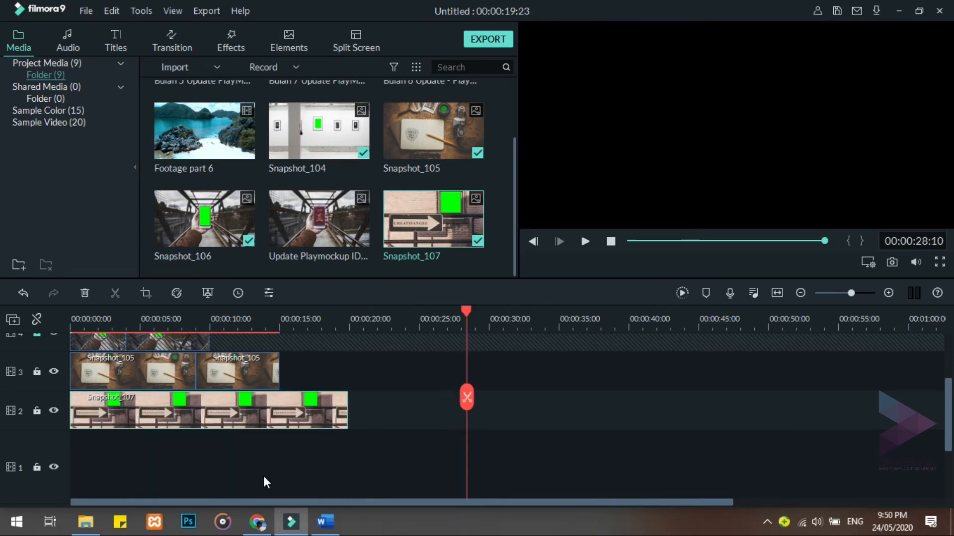
Lock video track 3 and split the Snapshot_107 clip on track 2 at 00:00:14:02
{"action": "left_click", "coordinate": [35, 371]}
{"action": "mouse_move", "coordinate": [467, 311]}
{"action": "left_mouse_down"}
{"action": "mouse_move", "coordinate": [264, 336]}
{"action": "mouse_move", "coordinate": [267, 326]}
{"action": "left_mouse_up"}
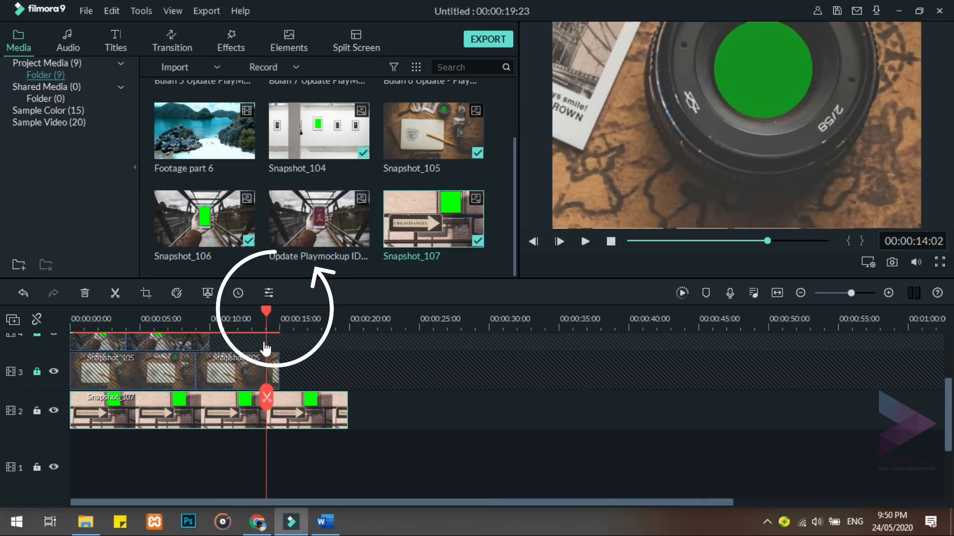
{"action": "left_click", "coordinate": [267, 398]}
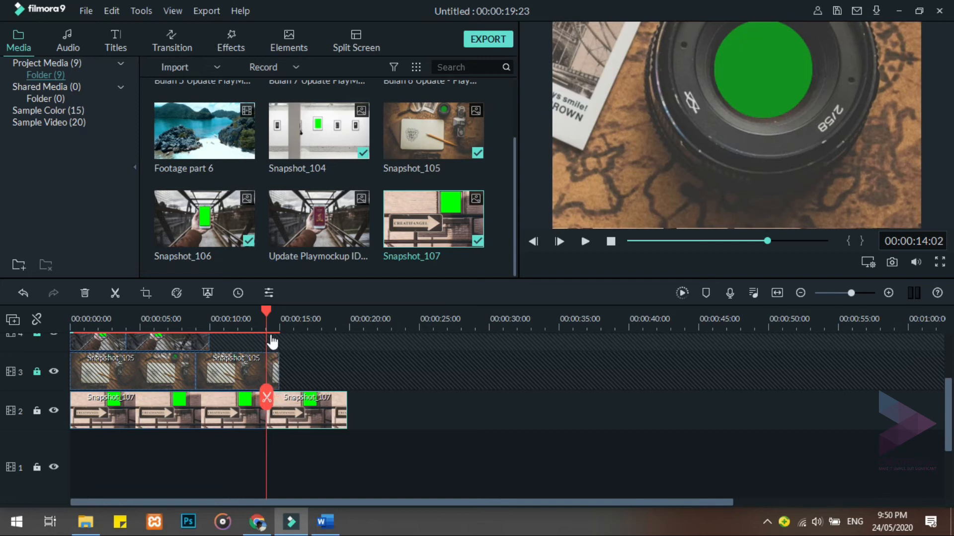
Set up Pan & Zoom on the second Snapshot_107 piece, shrinking the end frame to about 371 x 209 inside the green window
{"action": "left_click_drag", "start_coordinate": [269, 312], "coordinate": [234, 319]}
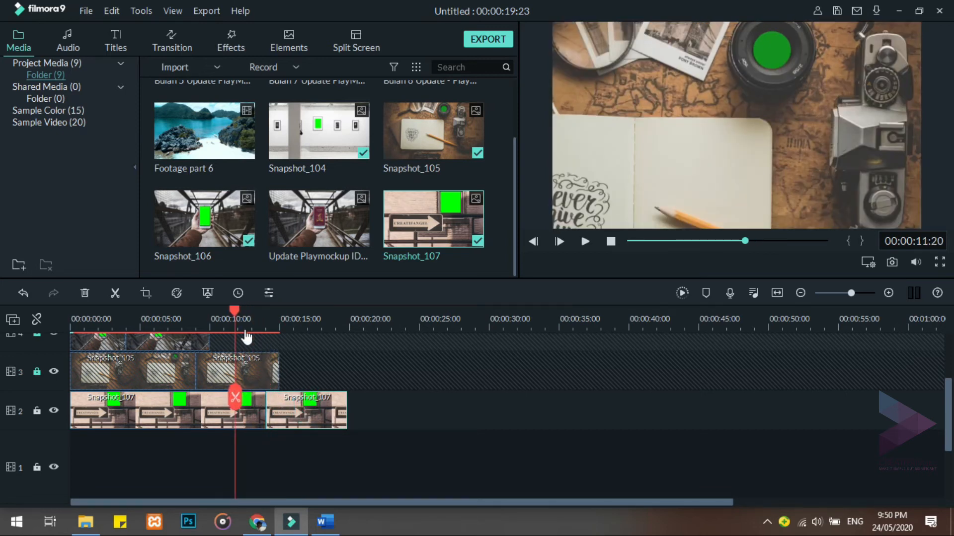
{"action": "left_click", "coordinate": [145, 293]}
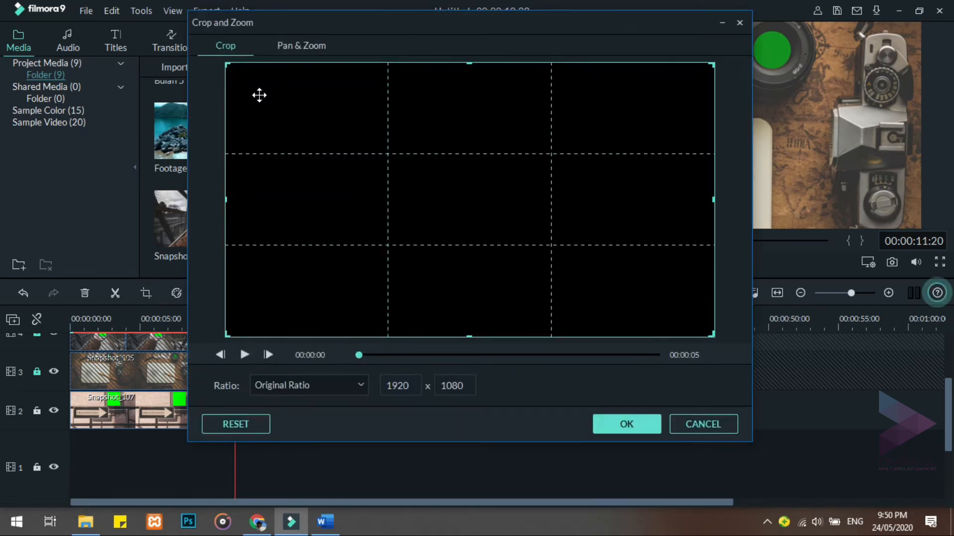
{"action": "left_click", "coordinate": [290, 44]}
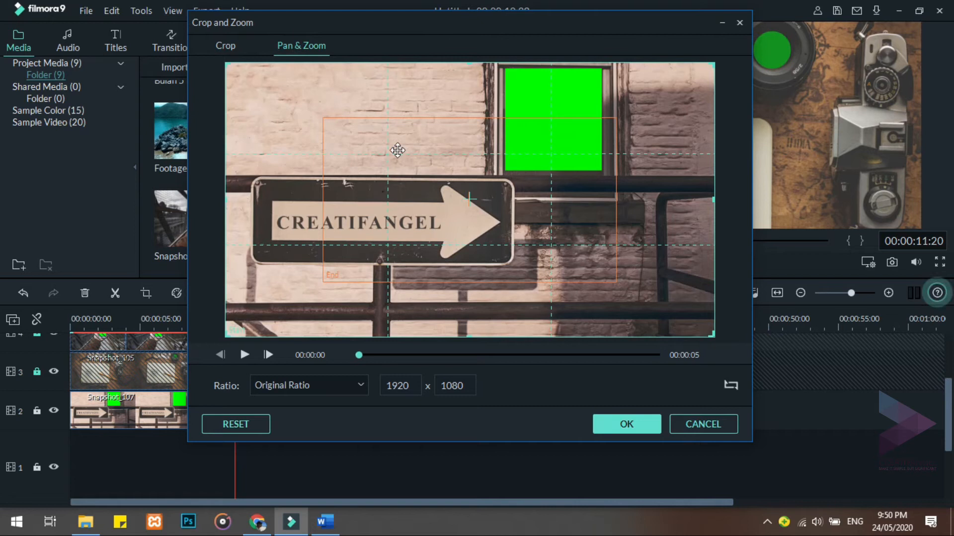
{"action": "left_click", "coordinate": [395, 199]}
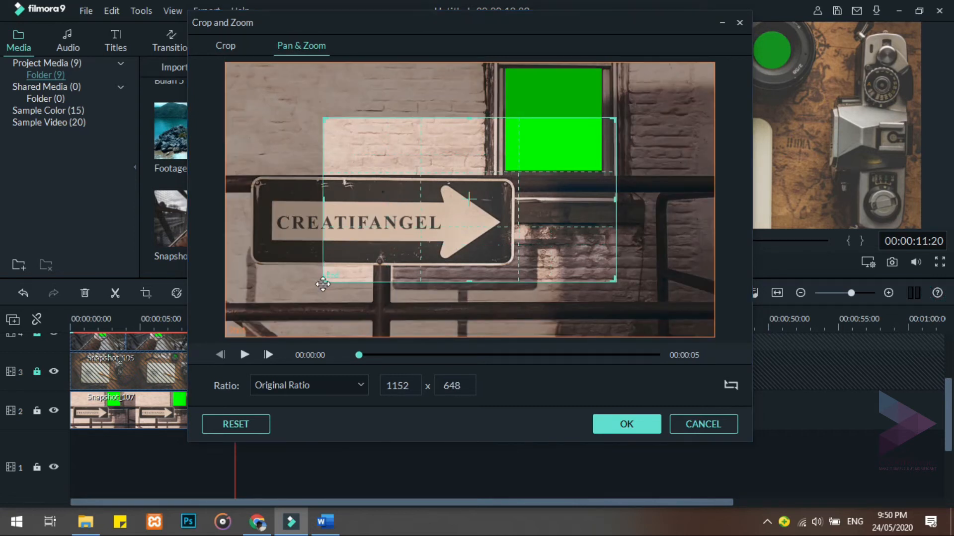
{"action": "left_click_drag", "start_coordinate": [326, 281], "coordinate": [531, 130]}
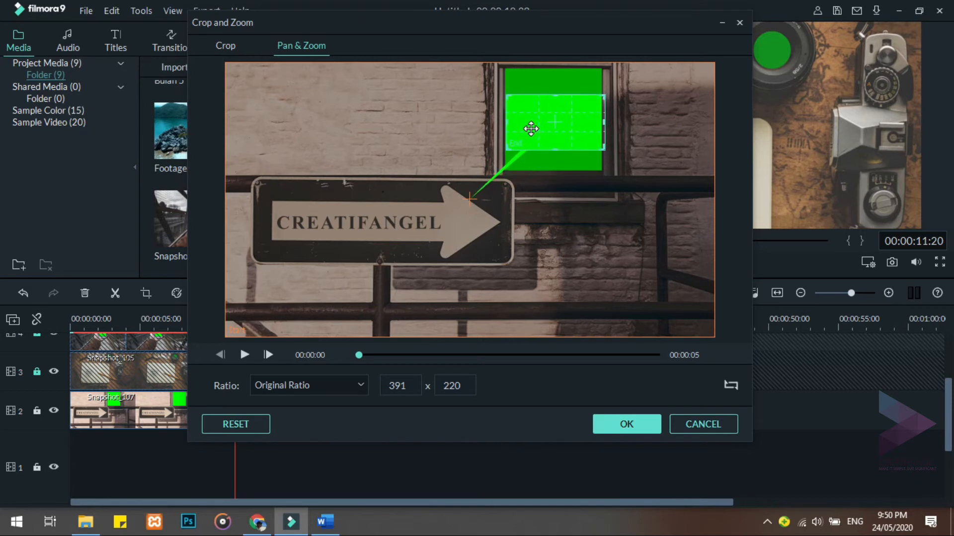
{"action": "mouse_move", "coordinate": [604, 148]}
{"action": "left_mouse_down"}
{"action": "mouse_move", "coordinate": [594, 142]}
{"action": "mouse_move", "coordinate": [600, 148]}
{"action": "left_mouse_up"}
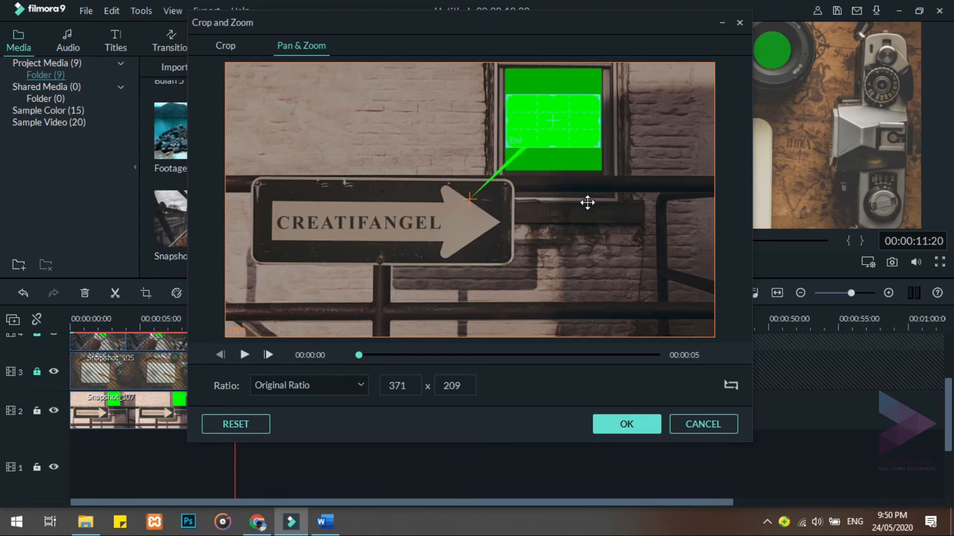
Set the Pan & Zoom ratio to 16:9 and apply the effect to the second Snapshot_107 piece
{"action": "left_click", "coordinate": [358, 386]}
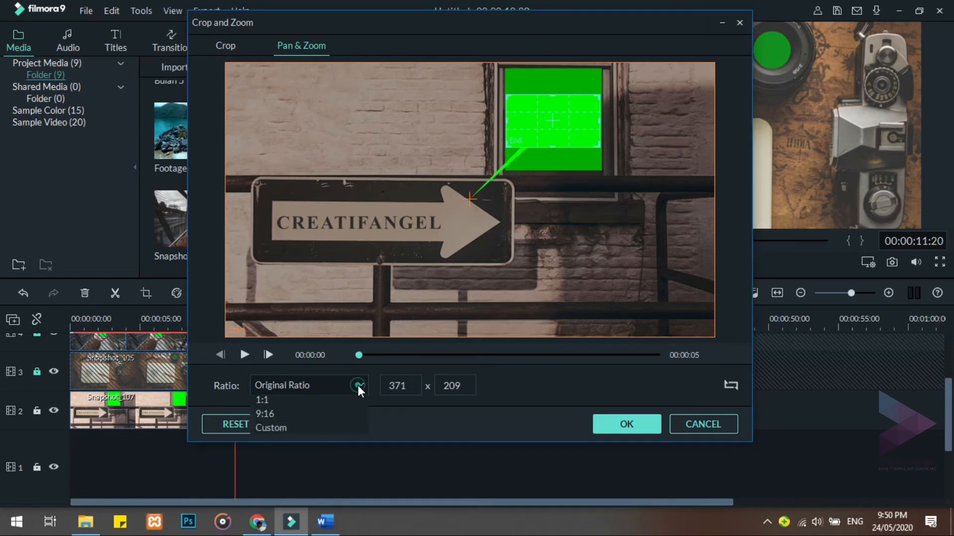
{"action": "left_click", "coordinate": [351, 410]}
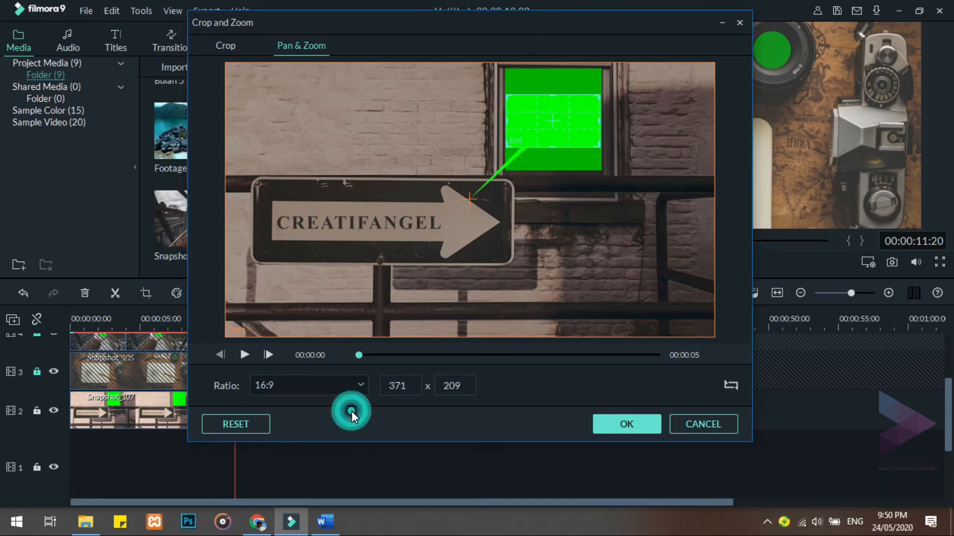
{"action": "left_click", "coordinate": [618, 425]}
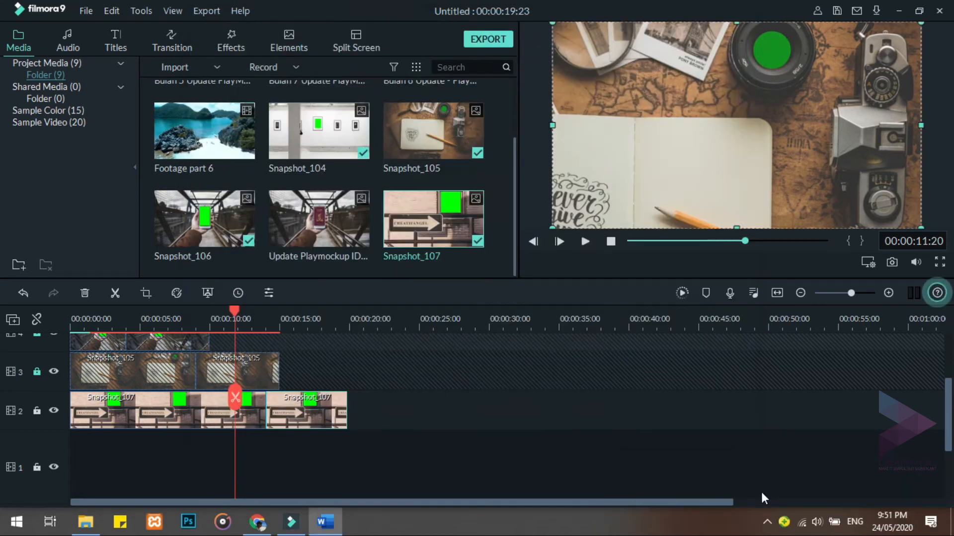
Capture a snapshot of the first frame of Footage part 6 and place it at the start of video track 1
{"action": "left_click", "coordinate": [228, 133]}
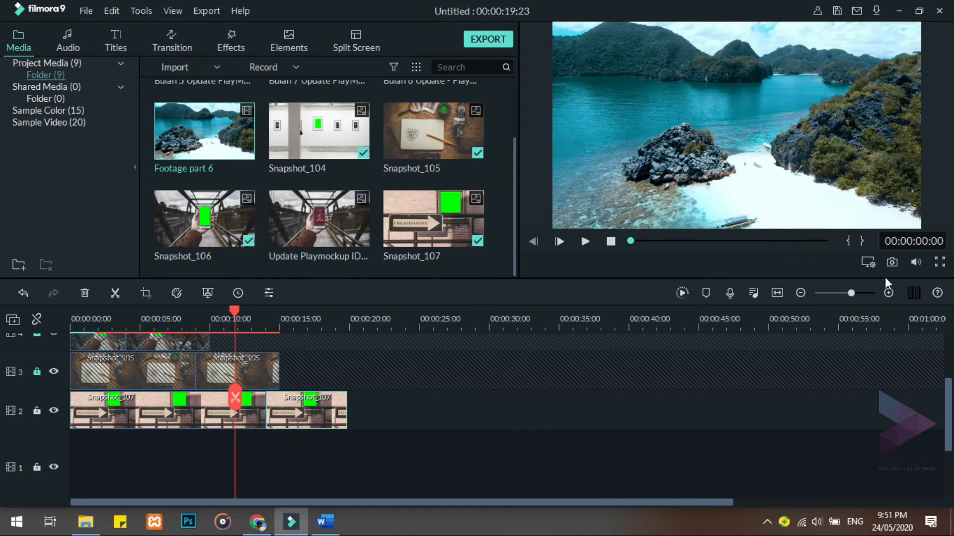
{"action": "left_click", "coordinate": [892, 263]}
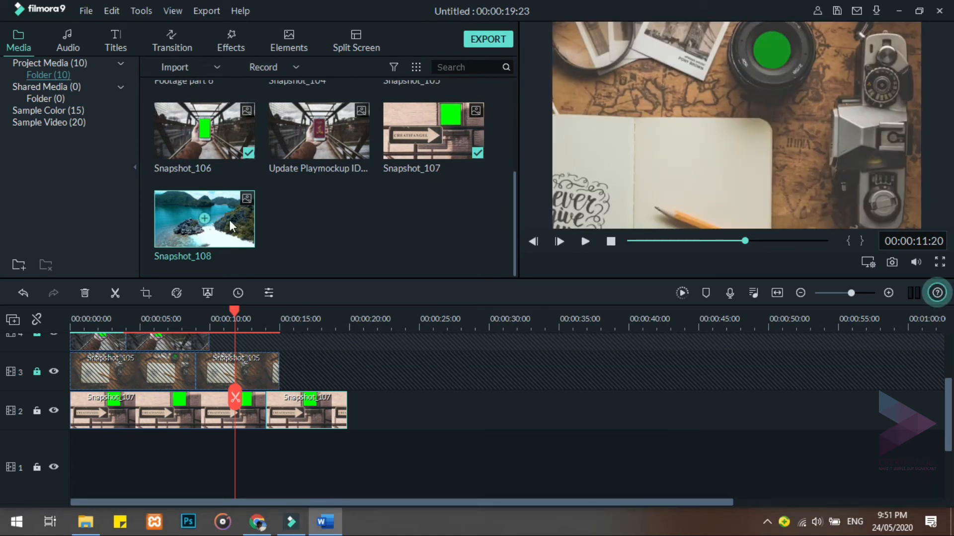
{"action": "left_click_drag", "start_coordinate": [168, 405], "coordinate": [28, 443]}
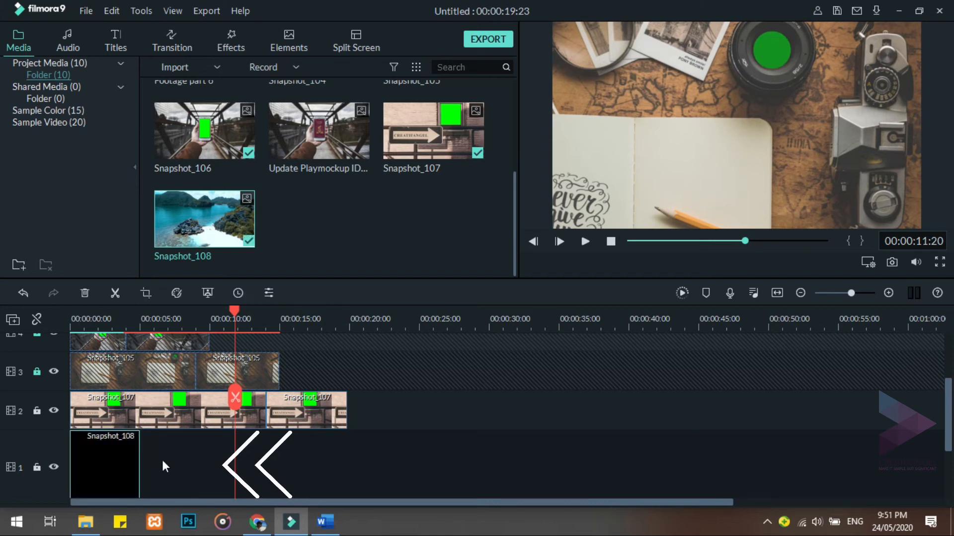
Extend the Snapshot_108 clip to 00:00:19:00 and place Footage part 6 directly after it, keeping the project settings of 1920 x 1080 25fps
{"action": "left_click_drag", "start_coordinate": [232, 309], "coordinate": [336, 312]}
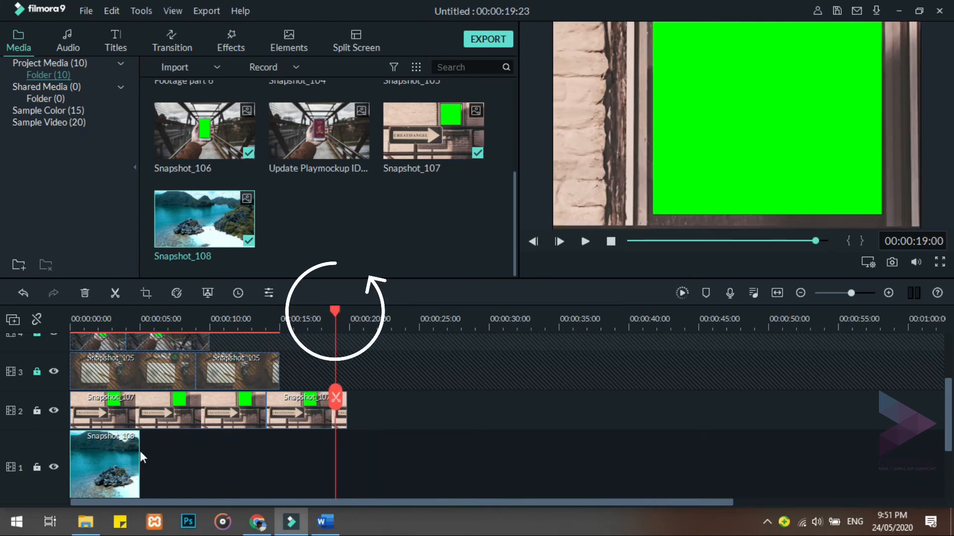
{"action": "left_click_drag", "start_coordinate": [139, 460], "coordinate": [336, 461]}
{"action": "scroll", "coordinate": [320, 236], "scroll_direction": "up", "scroll_amount": 4}
{"action": "left_click_drag", "start_coordinate": [236, 199], "coordinate": [335, 478]}
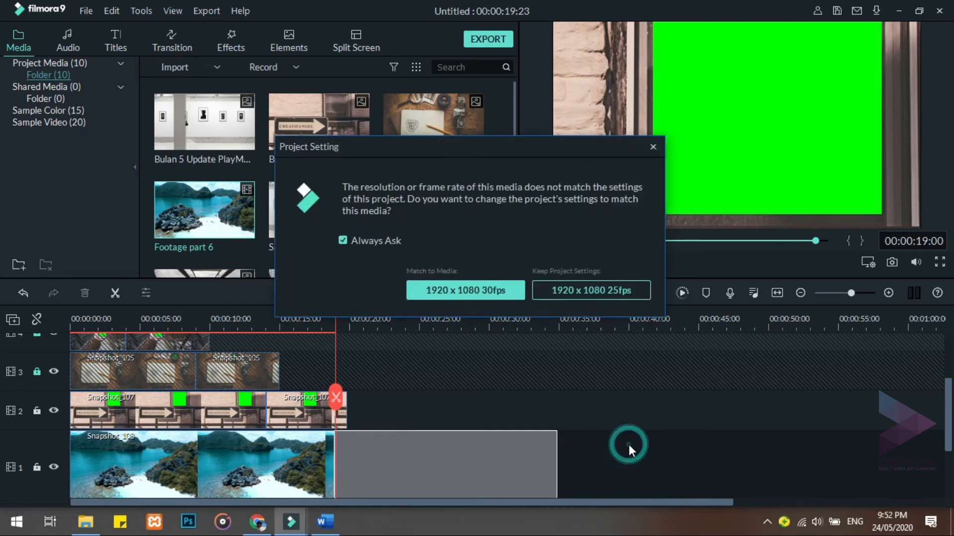
{"action": "left_click", "coordinate": [548, 288]}
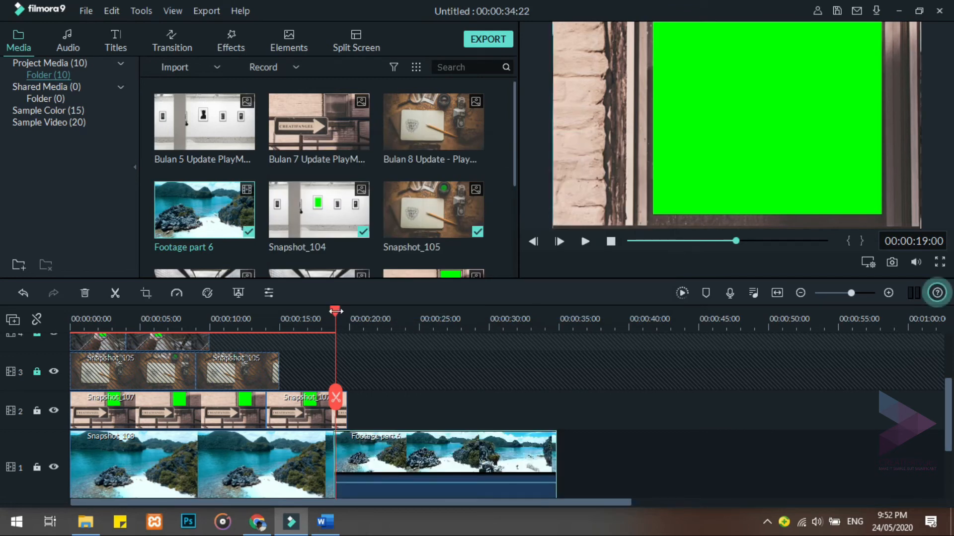
Unlock video tracks 3, 4 and 5 and enlarge the timeline area so all five video tracks fit
{"action": "left_click", "coordinate": [290, 320]}
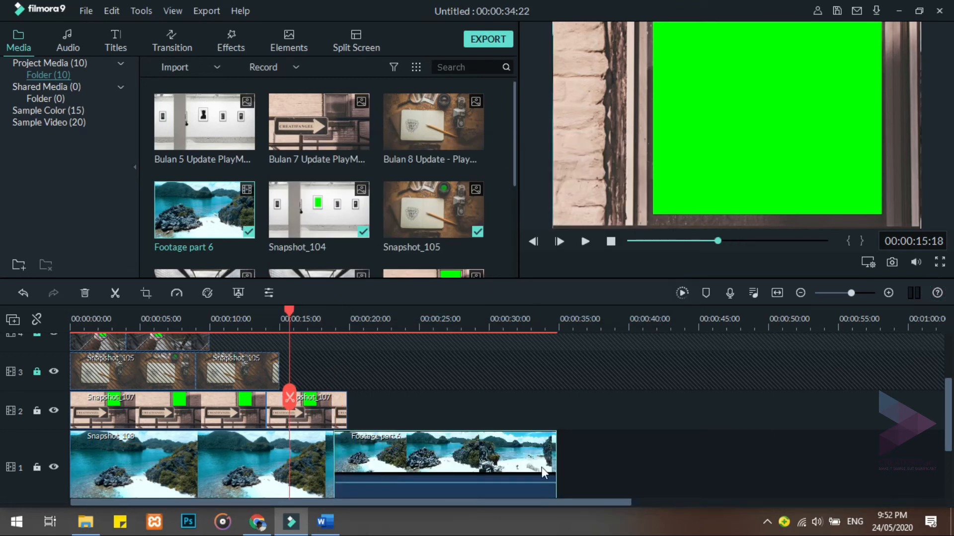
{"action": "left_click", "coordinate": [763, 493]}
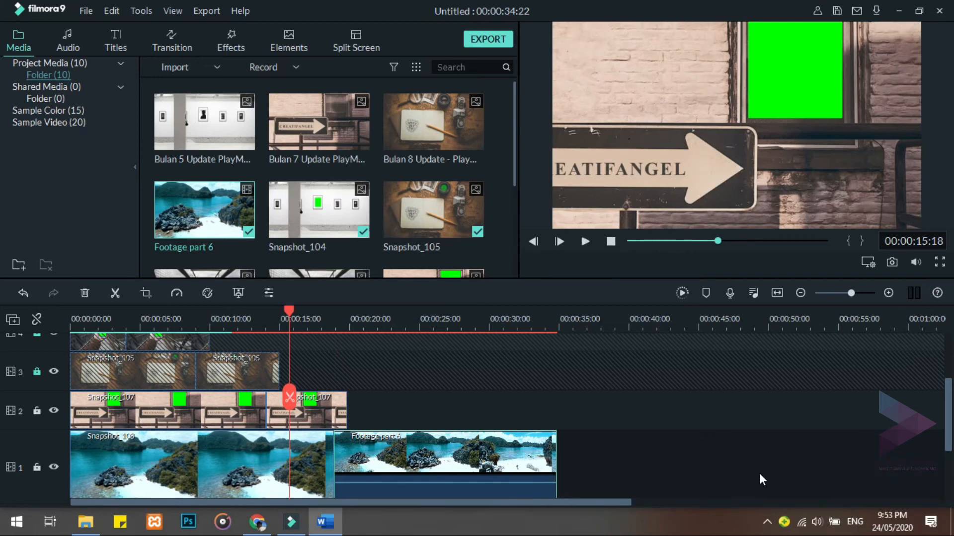
{"action": "scroll", "coordinate": [543, 412], "scroll_direction": "up", "scroll_amount": 1}
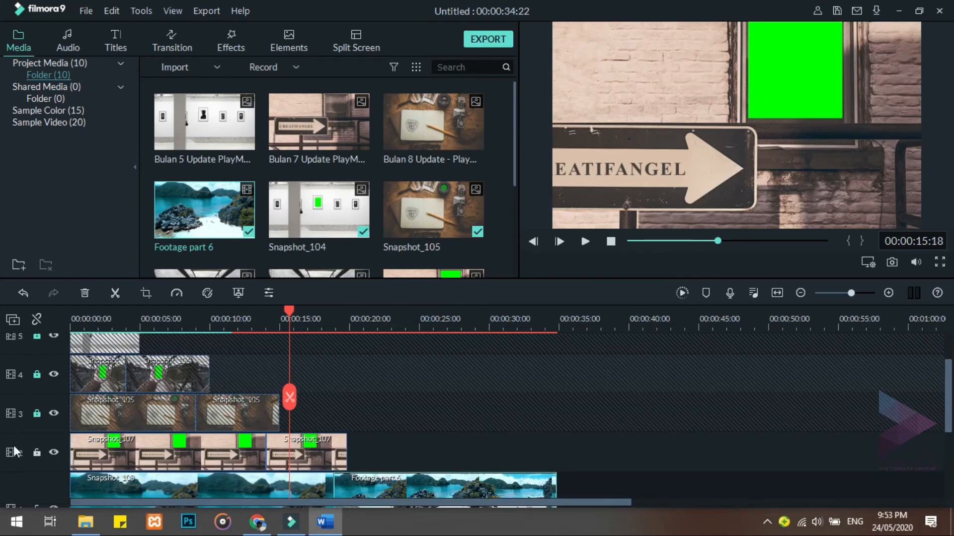
{"action": "left_click", "coordinate": [36, 413]}
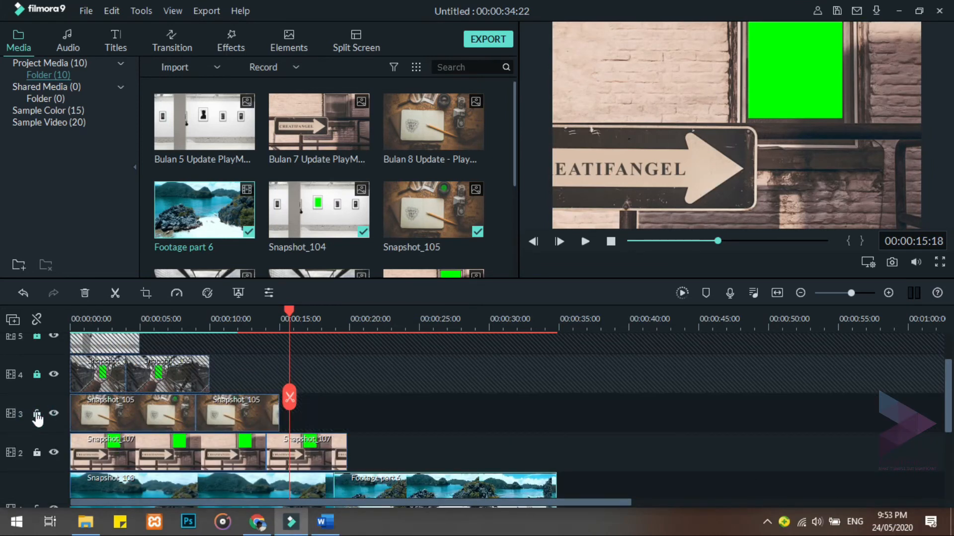
{"action": "left_click", "coordinate": [37, 376]}
{"action": "left_click", "coordinate": [37, 337]}
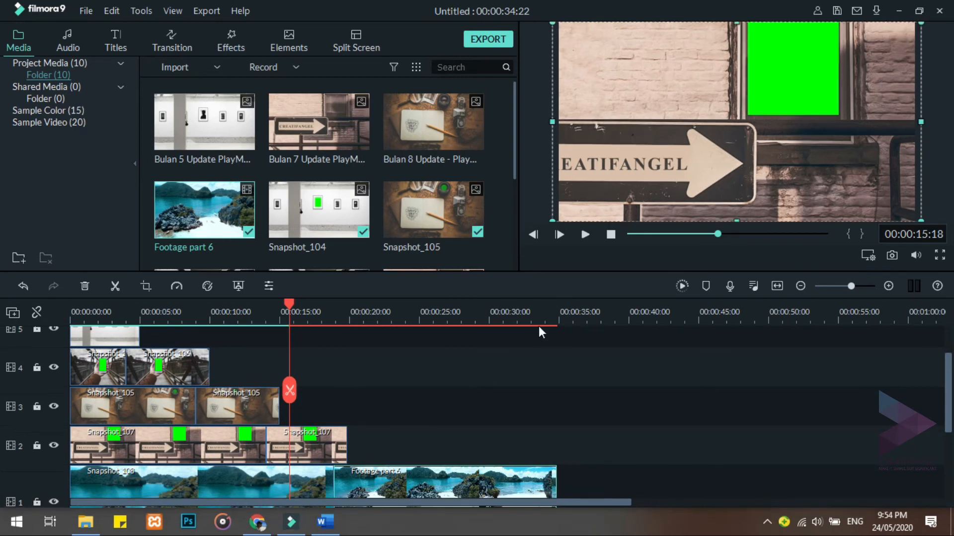
{"action": "left_click_drag", "start_coordinate": [502, 270], "coordinate": [493, 227]}
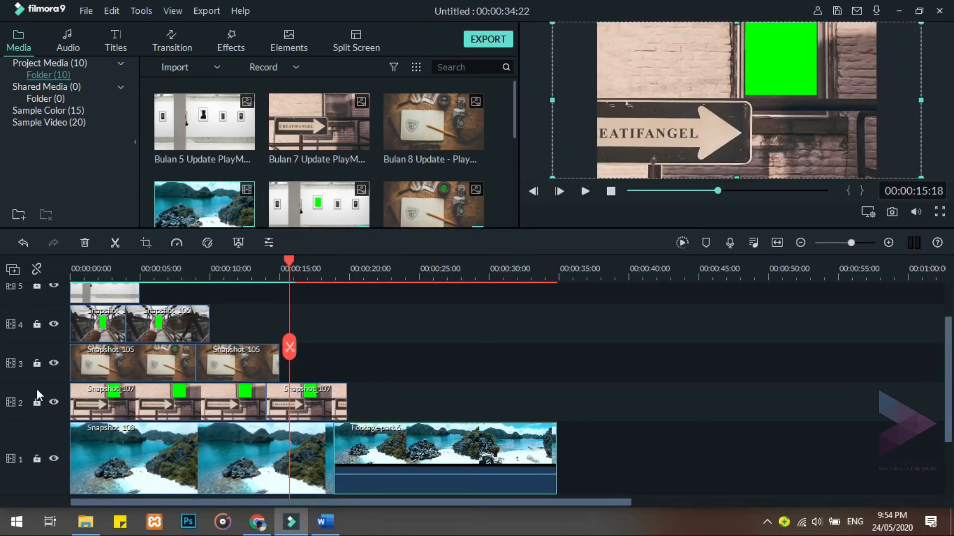
{"action": "left_click_drag", "start_coordinate": [946, 397], "coordinate": [946, 379]}
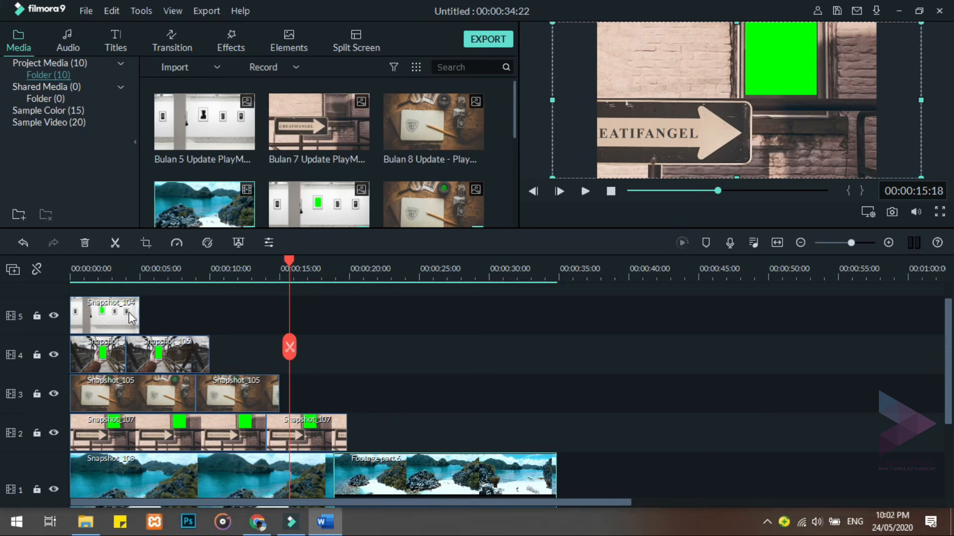
Enable Chroma Key with the green key color on the Snapshot_104 clip on track 5
{"action": "left_click", "coordinate": [113, 314]}
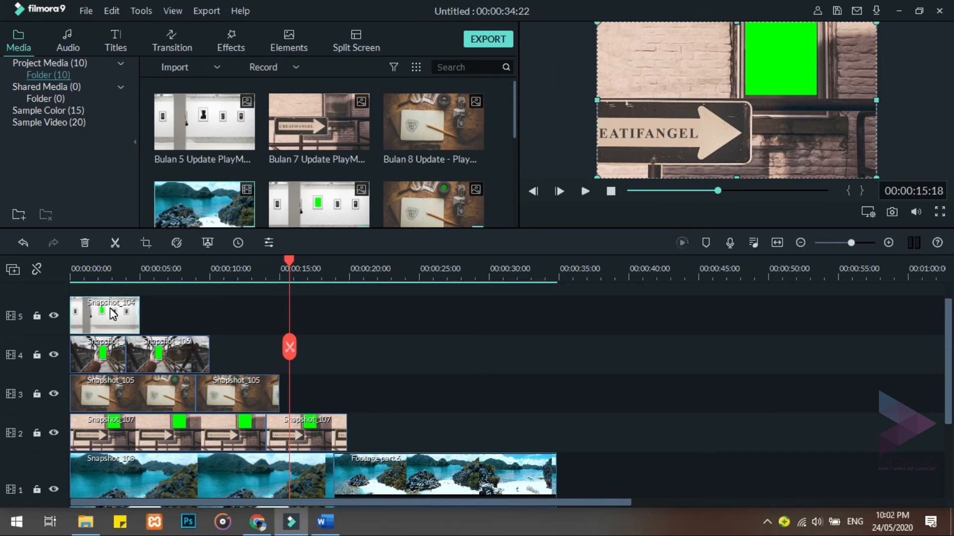
{"action": "double_click", "coordinate": [111, 317]}
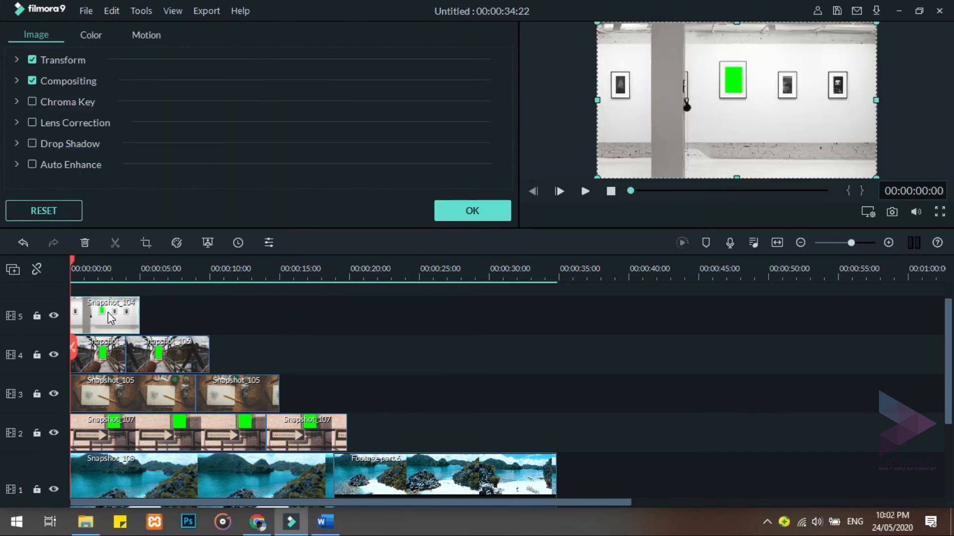
{"action": "left_click", "coordinate": [17, 103]}
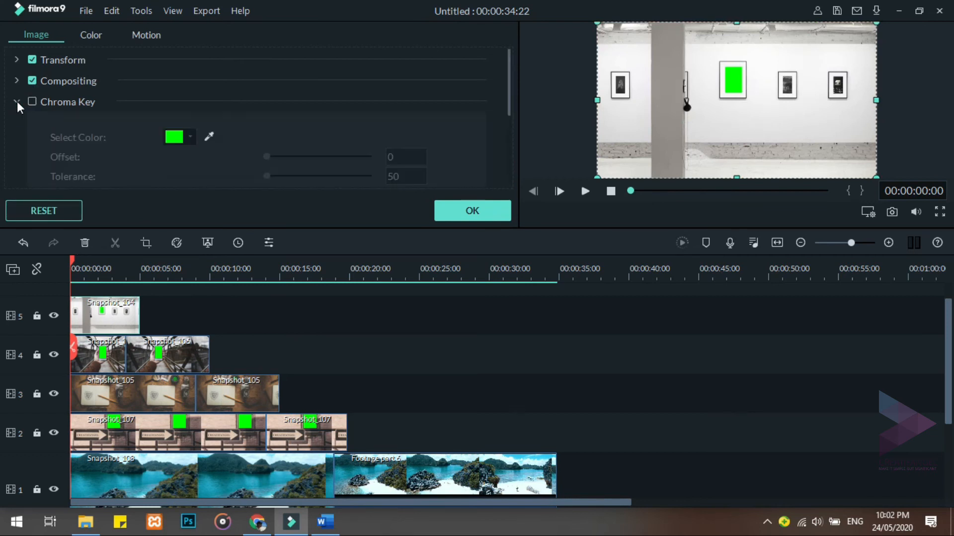
{"action": "left_click", "coordinate": [32, 102]}
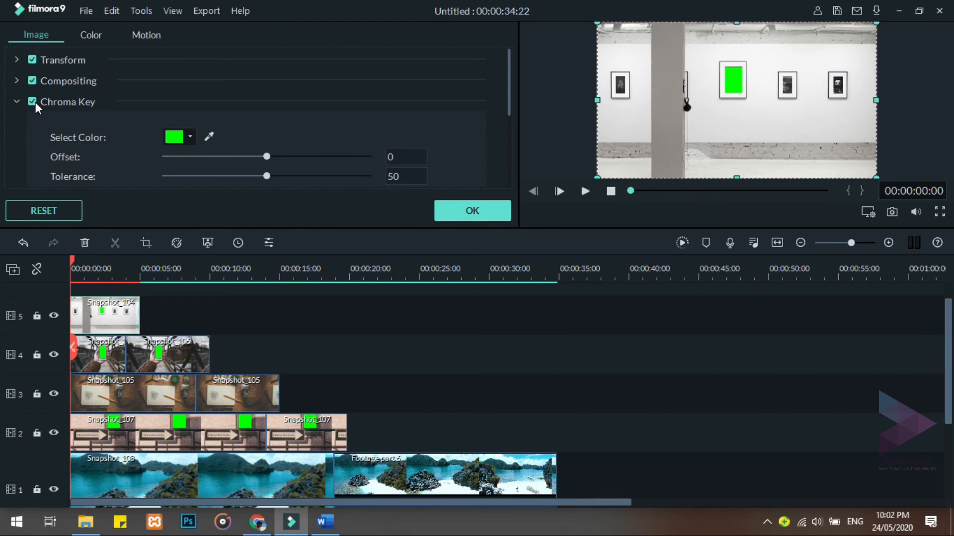
{"action": "left_click", "coordinate": [480, 211]}
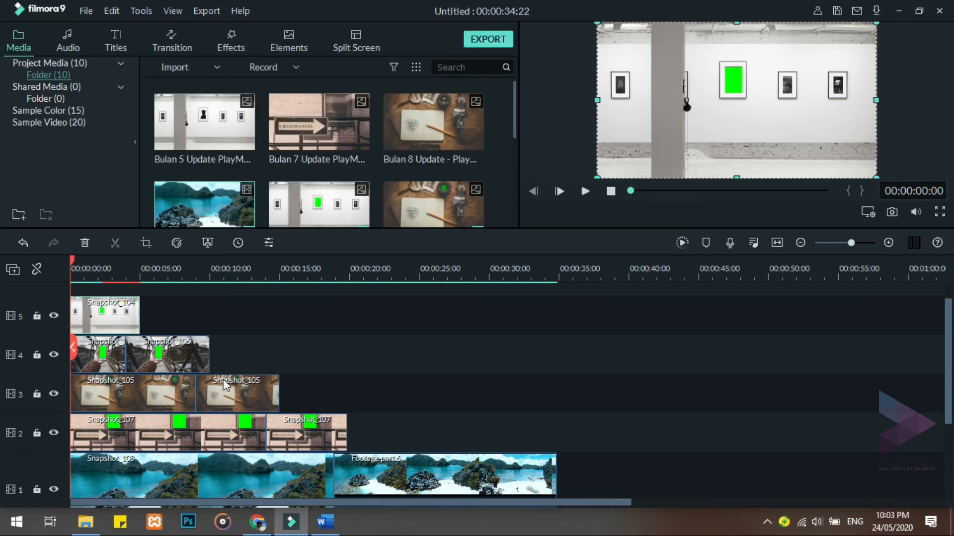
Enable Chroma Key on both Snapshot_106 pieces on video track 4
{"action": "double_click", "coordinate": [114, 355]}
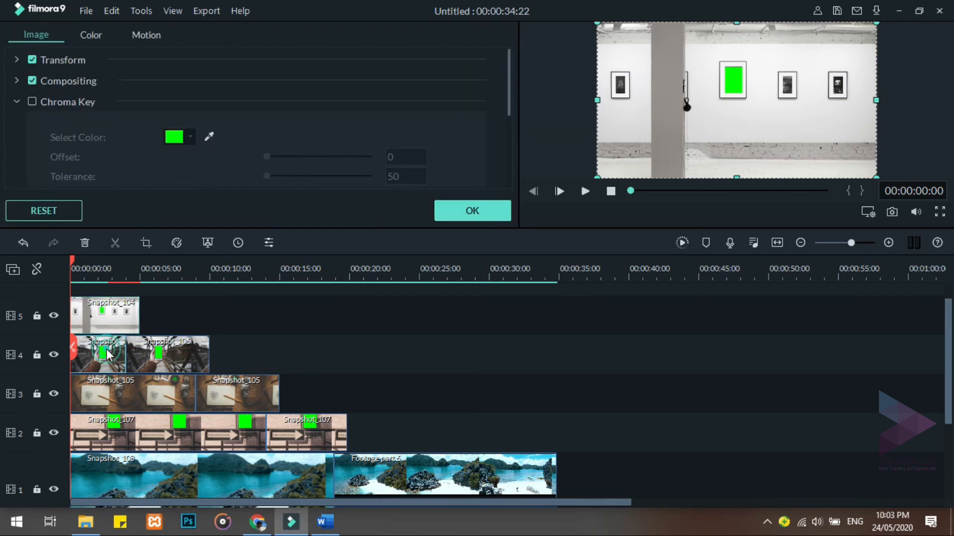
{"action": "left_click", "coordinate": [32, 104]}
{"action": "left_click", "coordinate": [461, 212]}
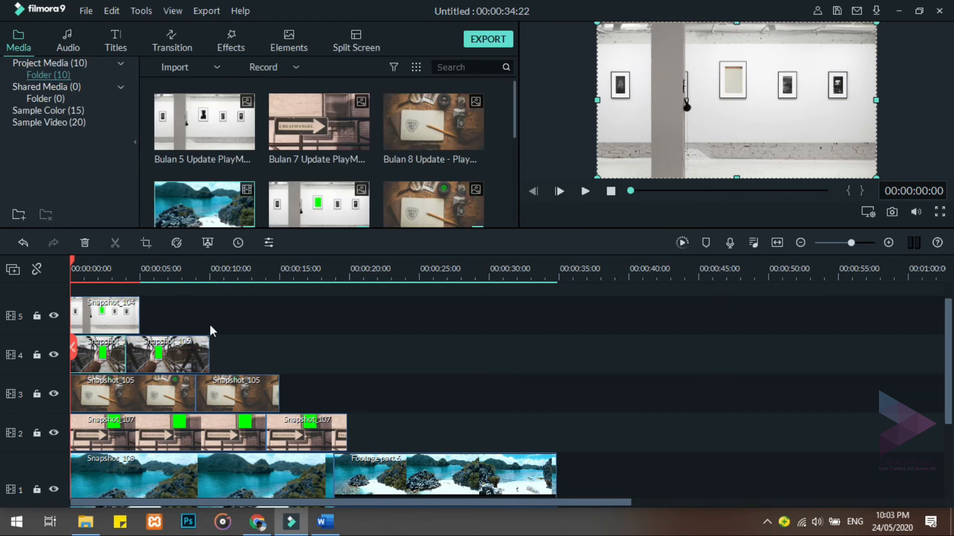
{"action": "double_click", "coordinate": [202, 354]}
{"action": "left_click", "coordinate": [33, 101]}
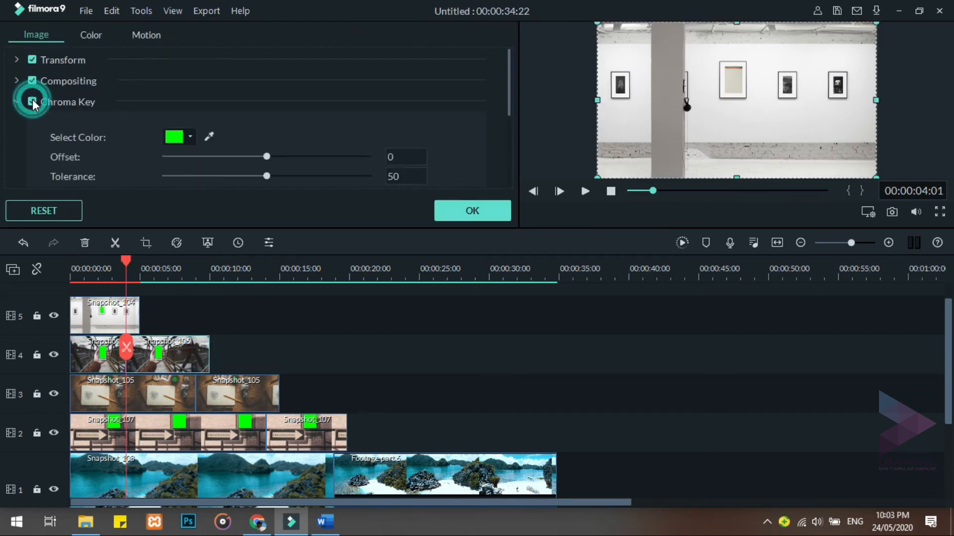
{"action": "left_click", "coordinate": [466, 213]}
Enable Chroma Key on both Snapshot_105 pieces on video track 3
{"action": "double_click", "coordinate": [192, 381]}
{"action": "left_click", "coordinate": [33, 103]}
{"action": "double_click", "coordinate": [235, 385]}
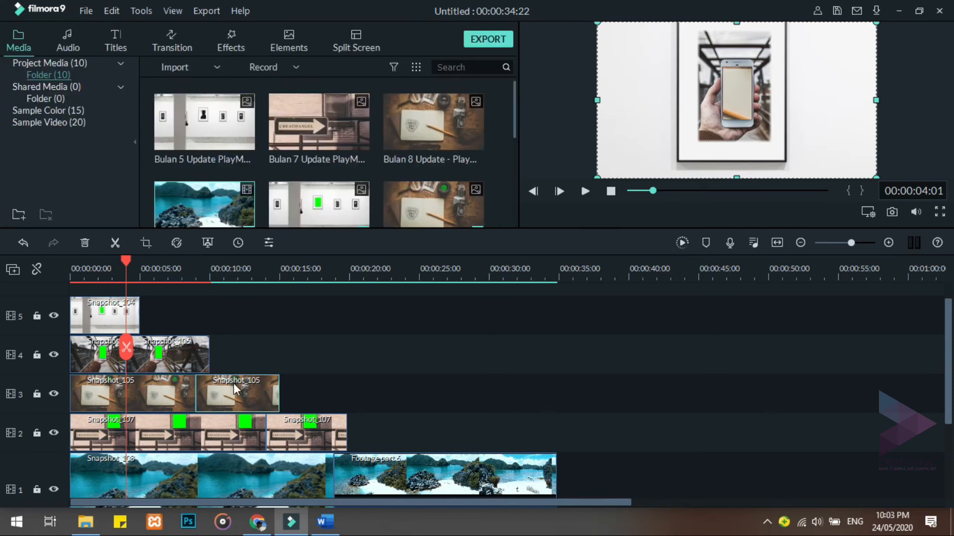
{"action": "left_click", "coordinate": [30, 100]}
{"action": "left_click", "coordinate": [448, 211]}
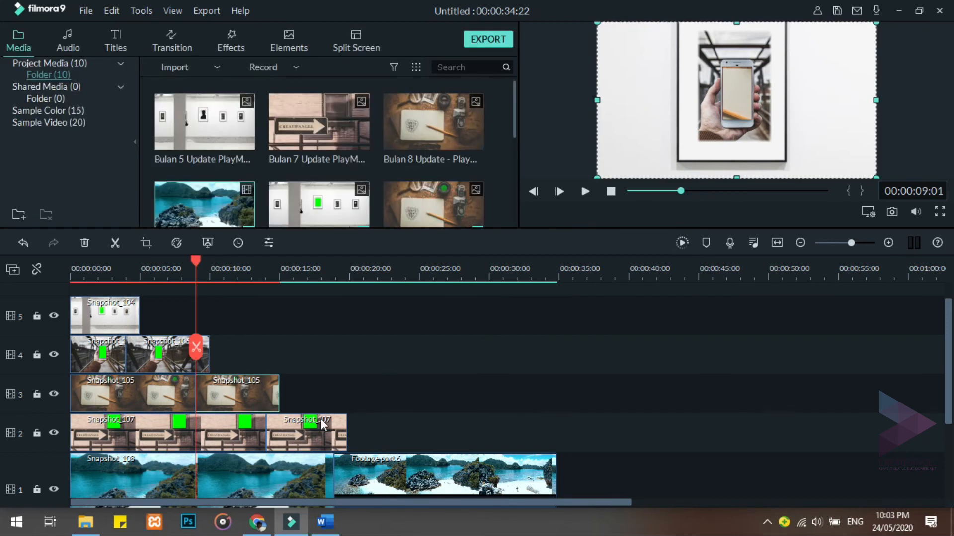
Enable Chroma Key on both Snapshot_107 pieces on video track 2
{"action": "double_click", "coordinate": [134, 422]}
{"action": "left_click", "coordinate": [33, 102]}
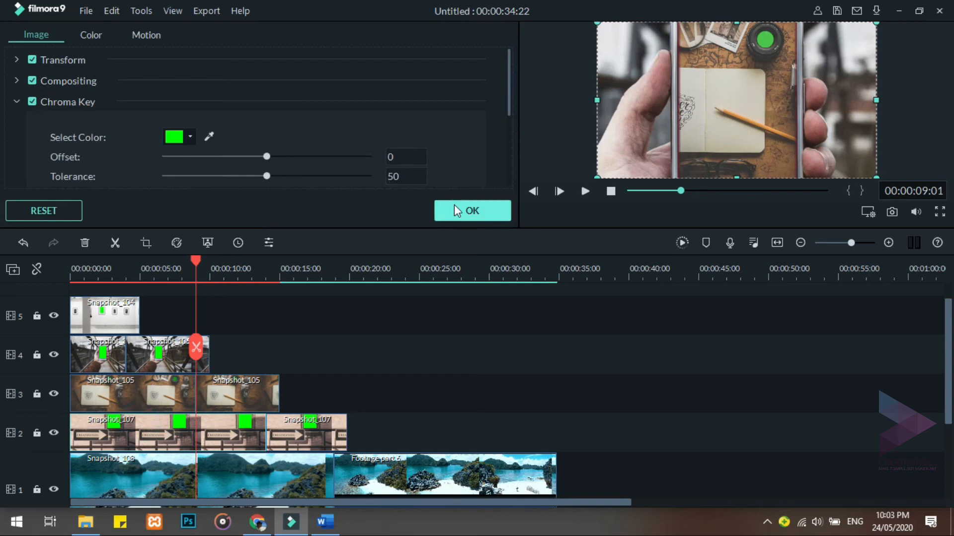
{"action": "left_click", "coordinate": [467, 211]}
{"action": "double_click", "coordinate": [303, 438]}
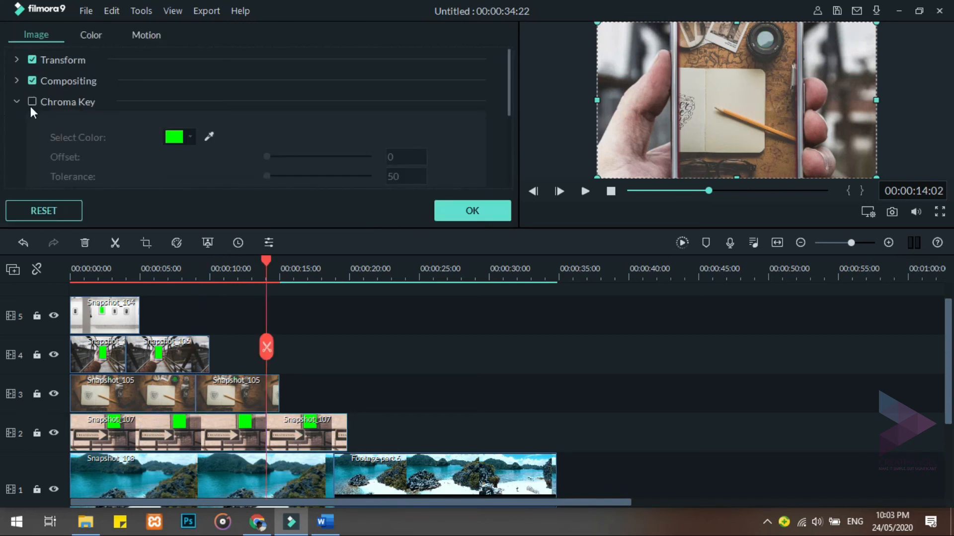
{"action": "left_click", "coordinate": [32, 102]}
{"action": "left_click", "coordinate": [453, 211]}
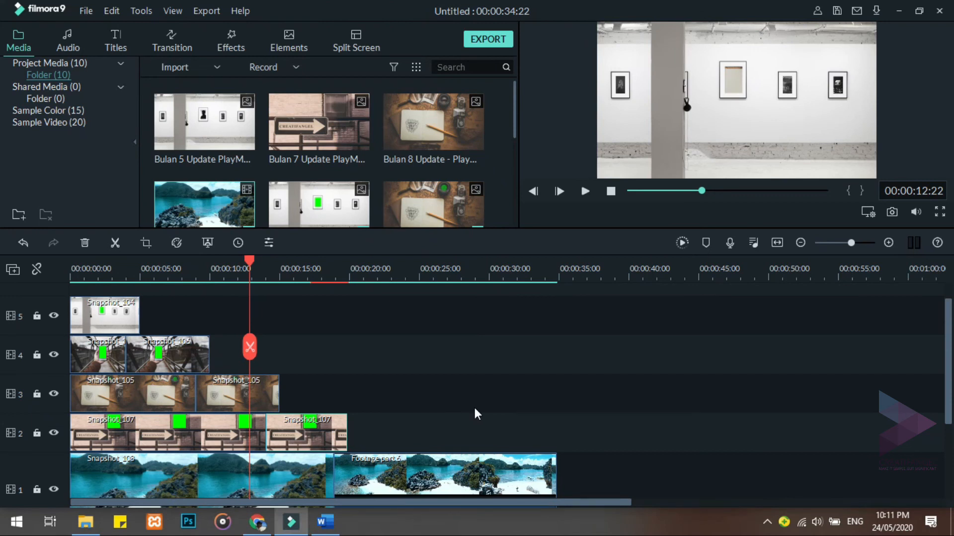
Add the included song Always Dreaming - Within Reach at the start of audio track 1
{"action": "left_click", "coordinate": [67, 40]}
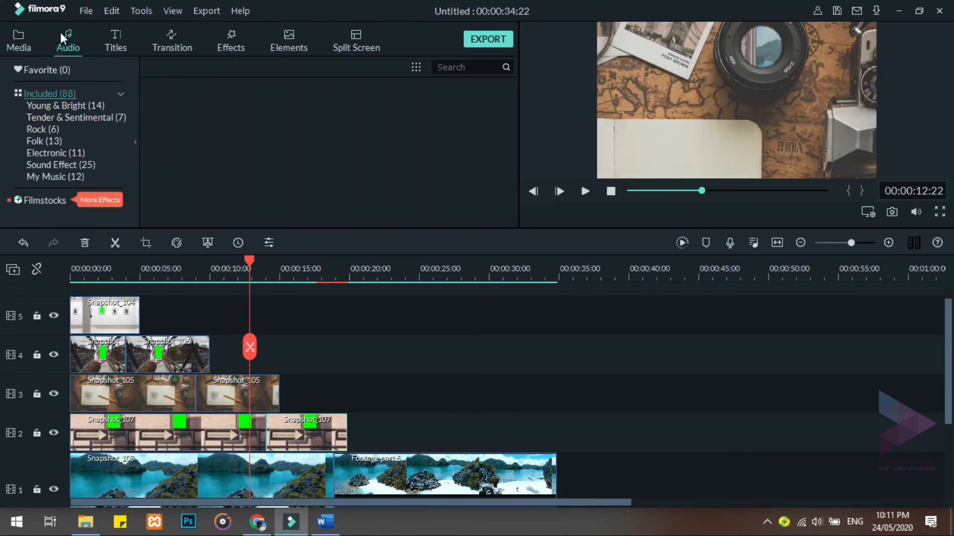
{"action": "left_click", "coordinate": [232, 192]}
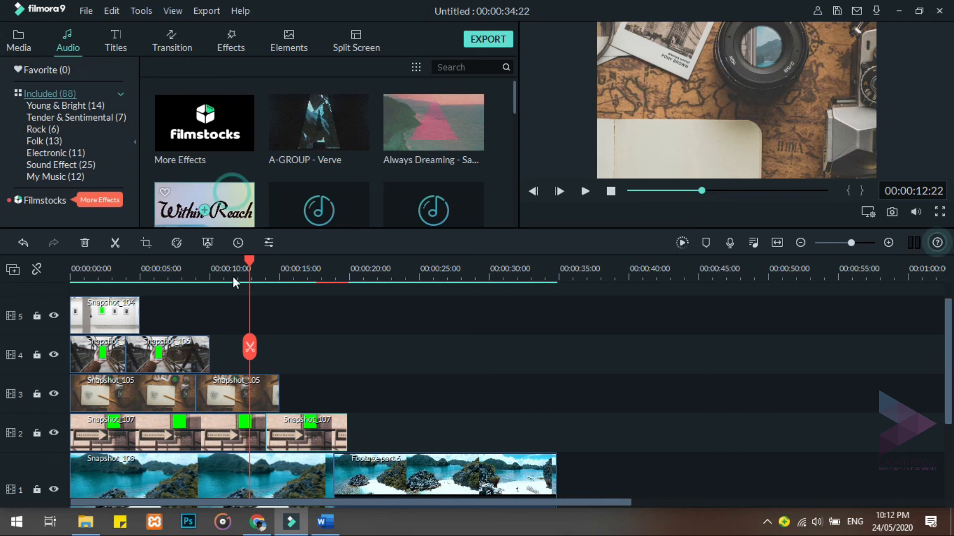
{"action": "left_click_drag", "start_coordinate": [166, 486], "coordinate": [106, 446]}
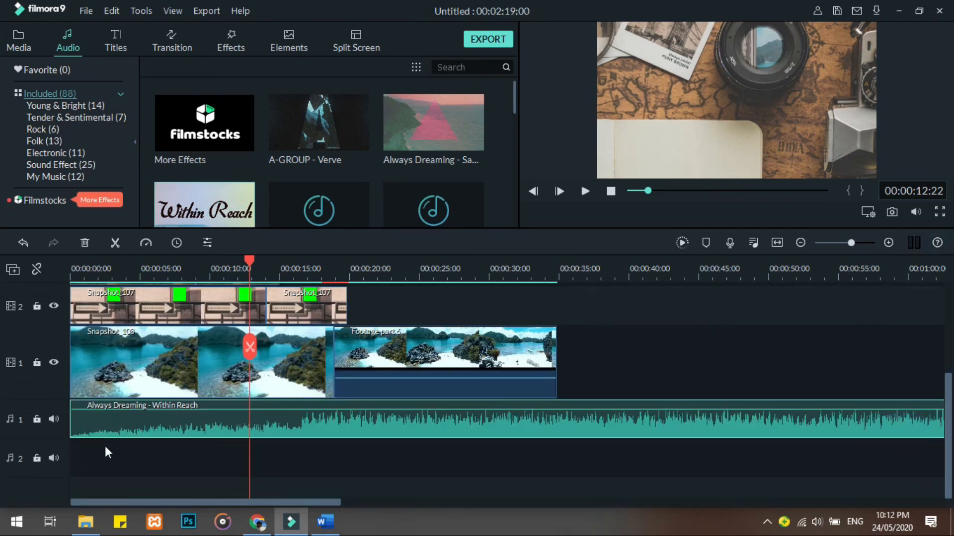